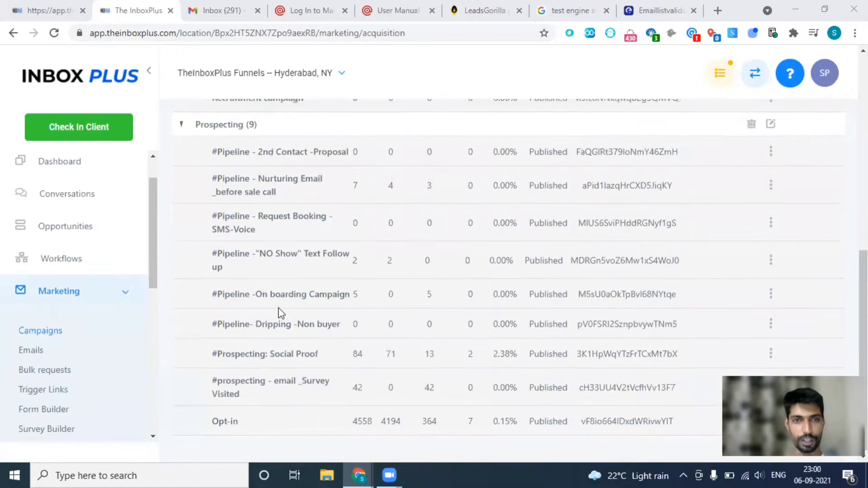
- Go from the campaigns list to the workflows and start creating a new workflow
scroll(279, 310, "up", 4)
scroll(281, 312, "up", 3)
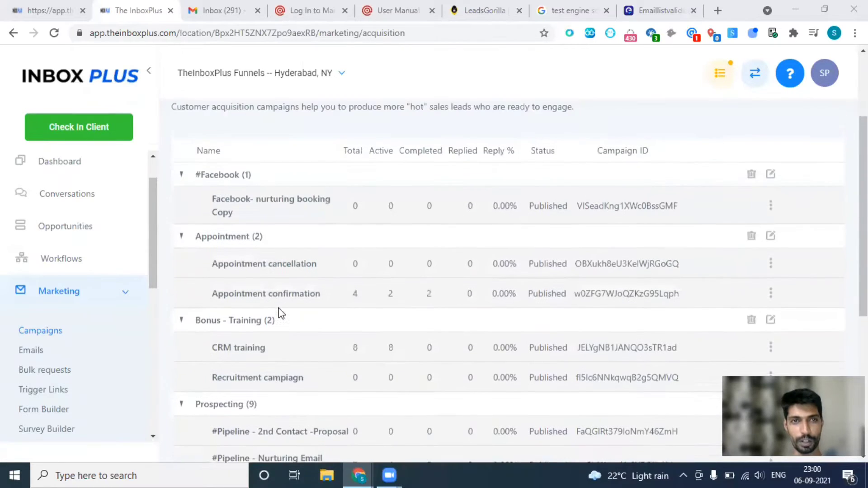
scroll(279, 312, "up", 2)
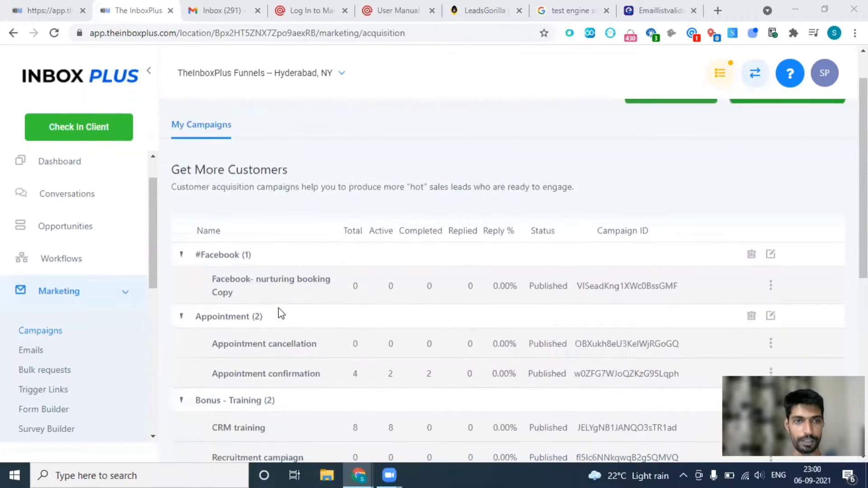
left_click(44, 270)
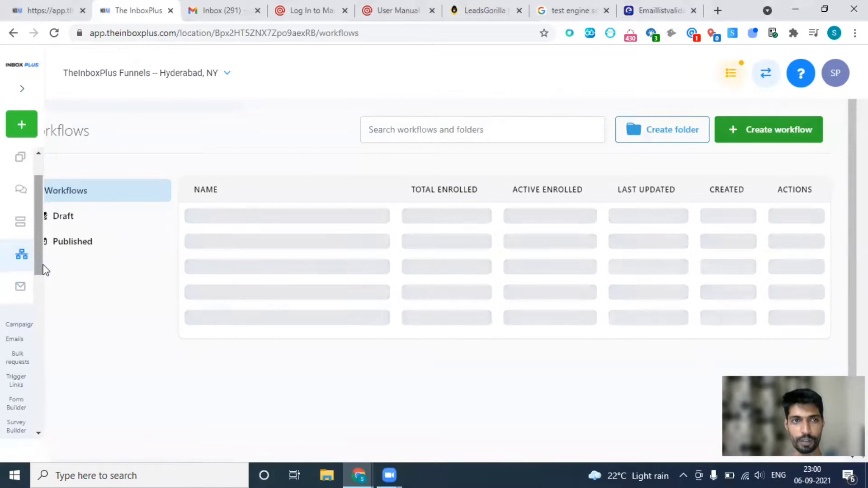
left_click(761, 142)
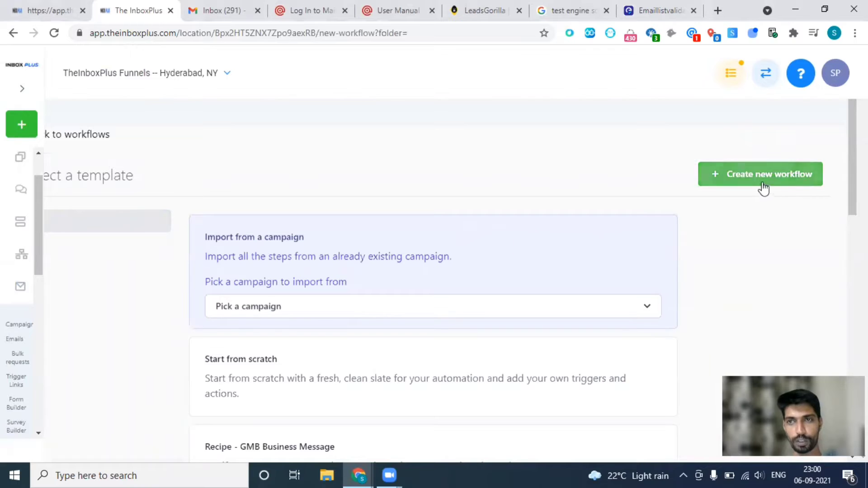
- Choose the campaign "#prospecting - email _Survey Visited" as the one to import into the new workflow
scroll(517, 244, "down", 3)
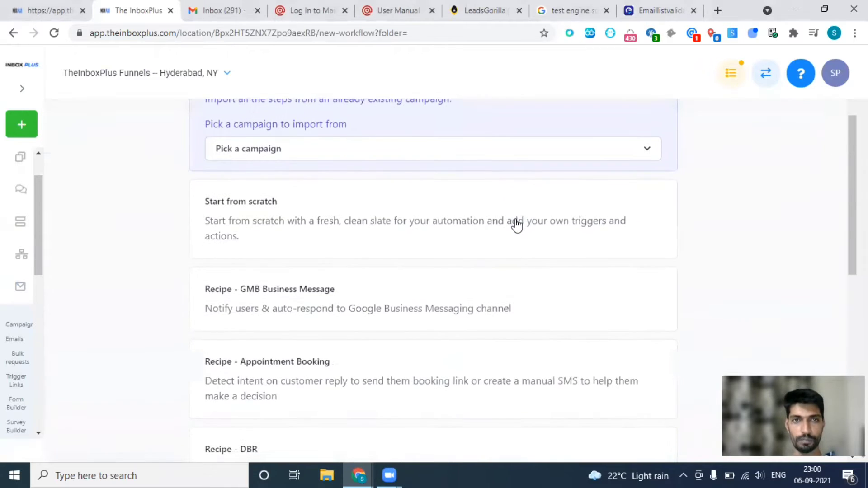
scroll(517, 225, "down", 1)
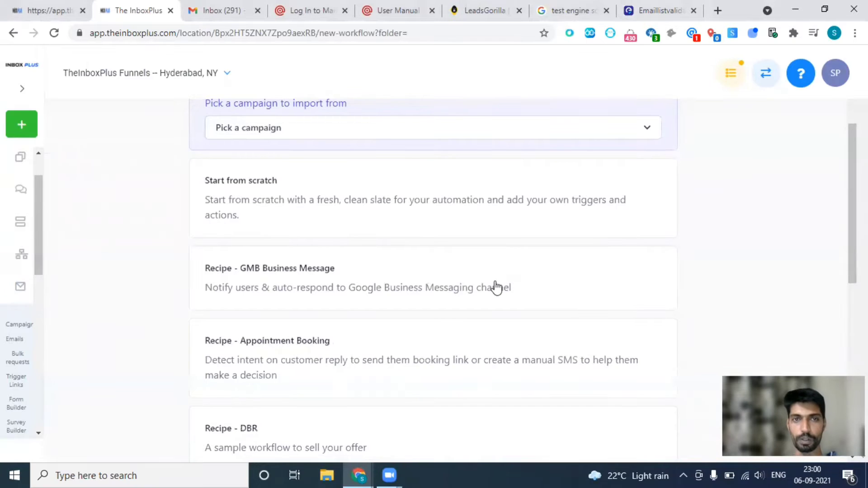
scroll(496, 287, "down", 3)
scroll(496, 287, "down", 2)
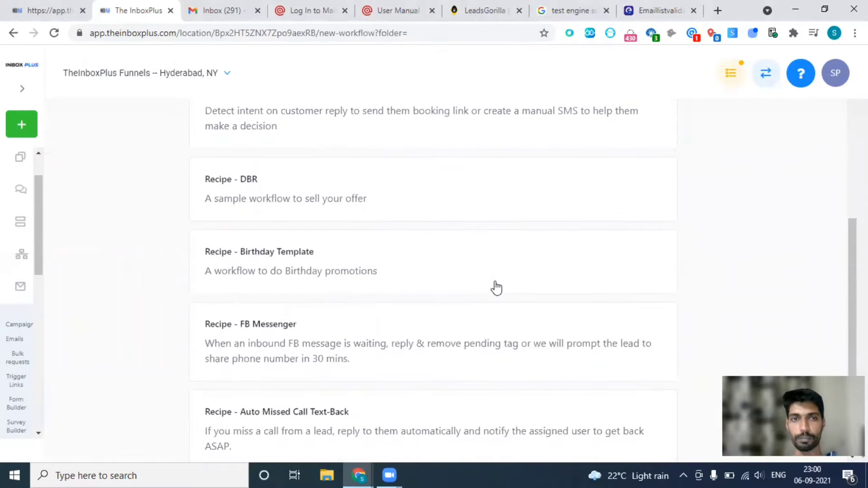
scroll(497, 288, "up", 8)
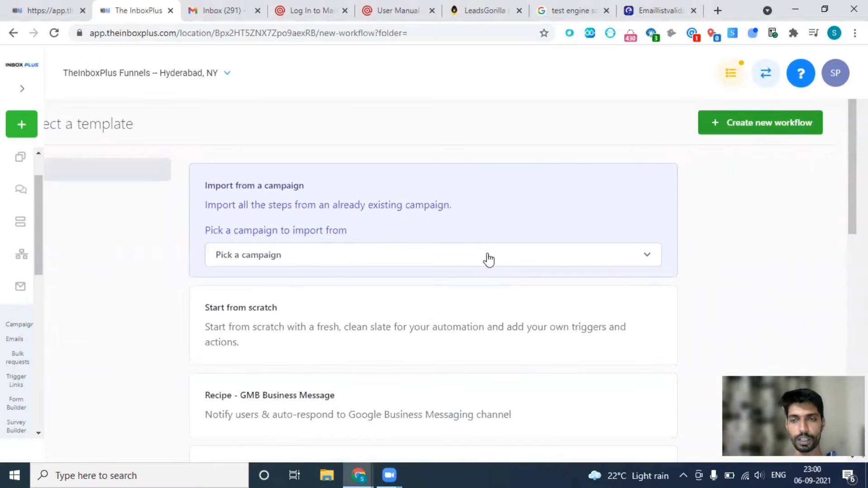
left_click(488, 260)
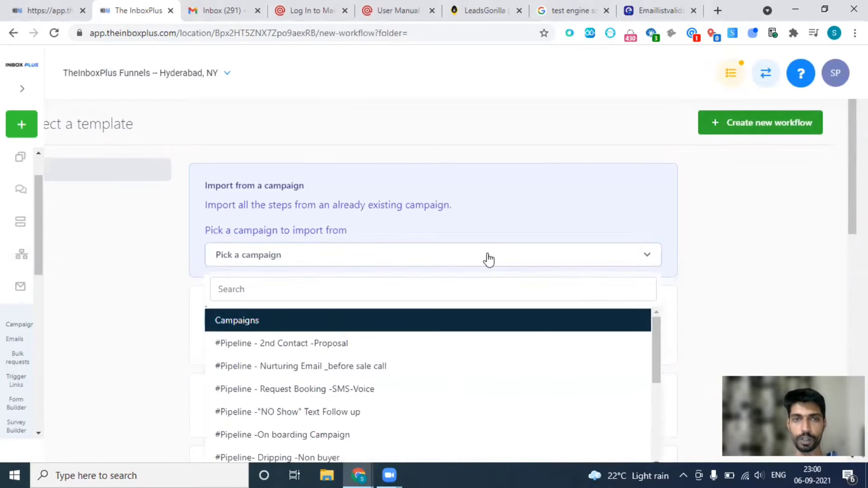
scroll(487, 273, "down", 3)
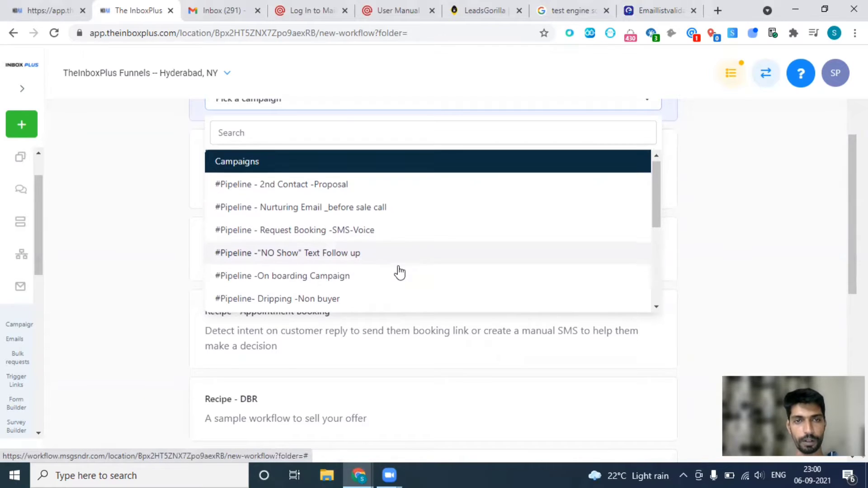
scroll(399, 272, "down", 3)
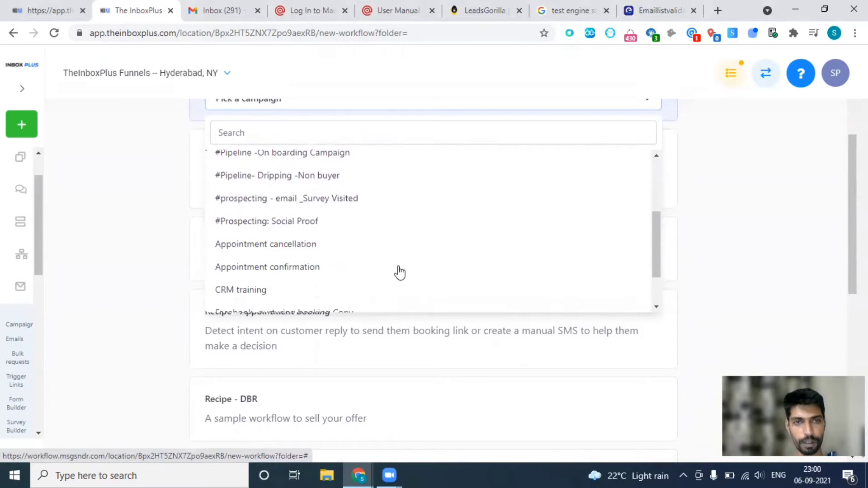
scroll(400, 272, "down", 1)
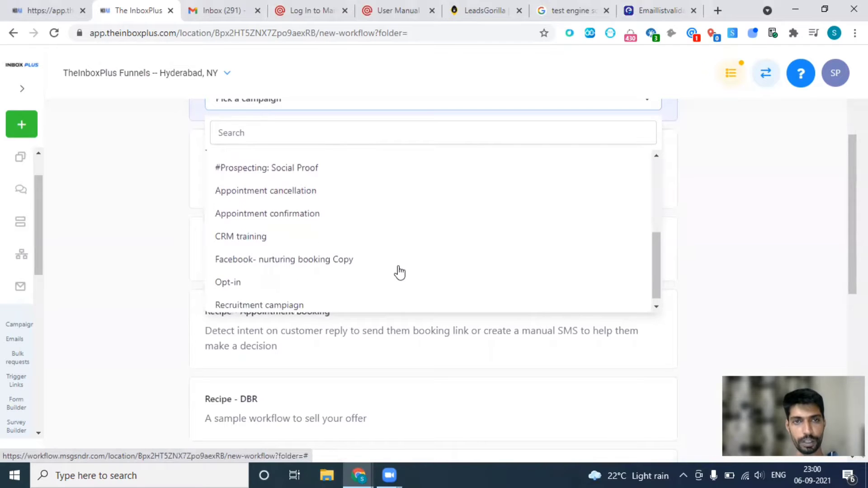
scroll(399, 272, "up", 3)
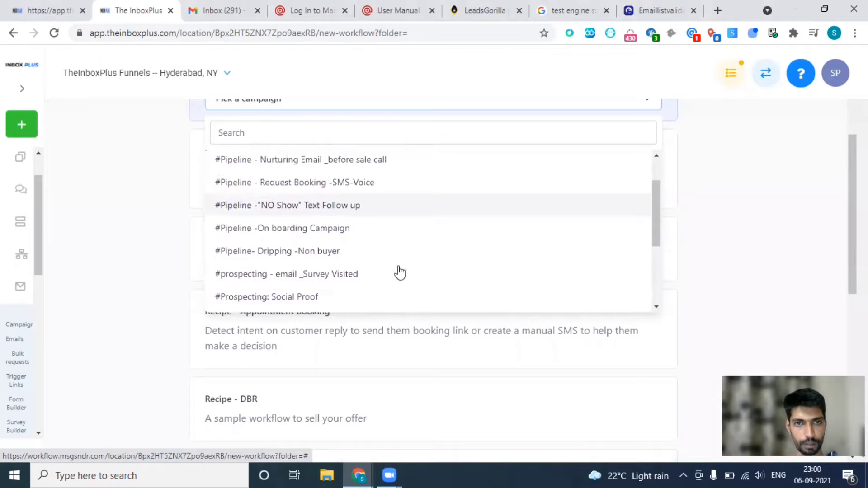
left_click(300, 274)
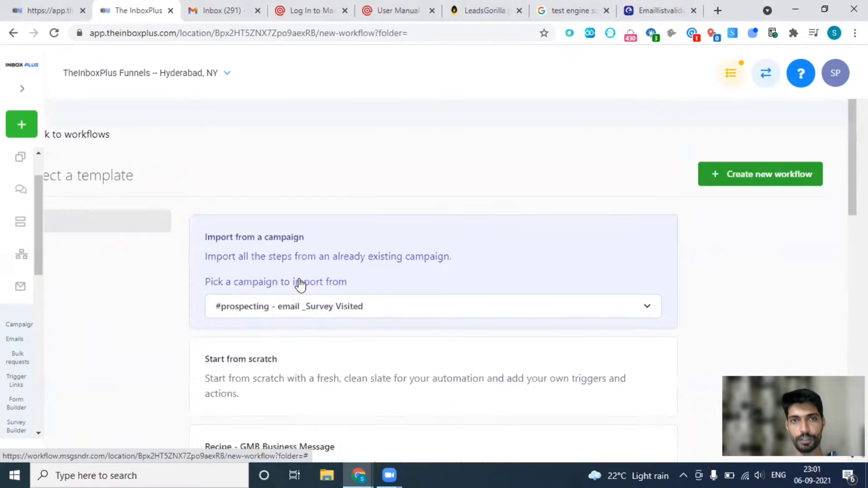
- Create the workflow from the chosen campaign, then read and dismiss the import instructions
left_click(733, 177)
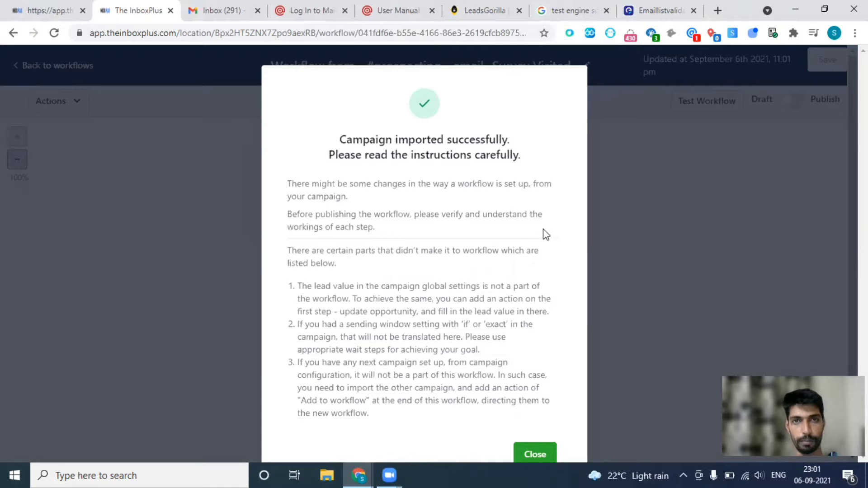
scroll(545, 234, "down", 1)
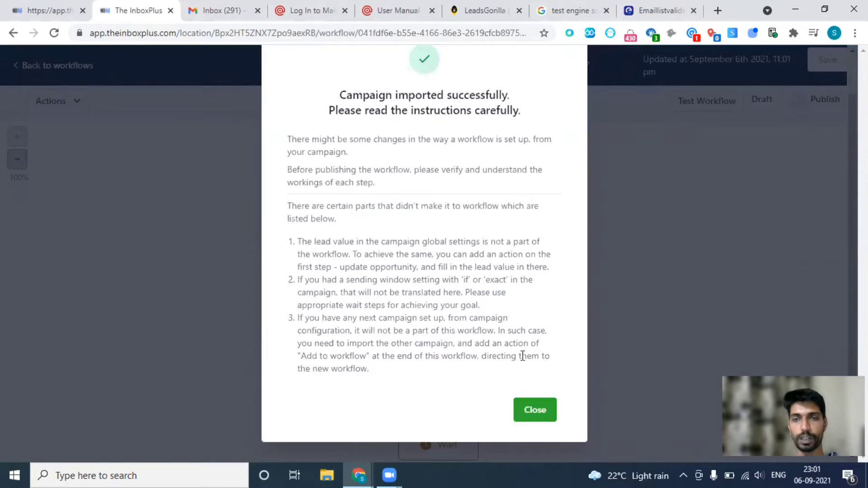
left_click(537, 411)
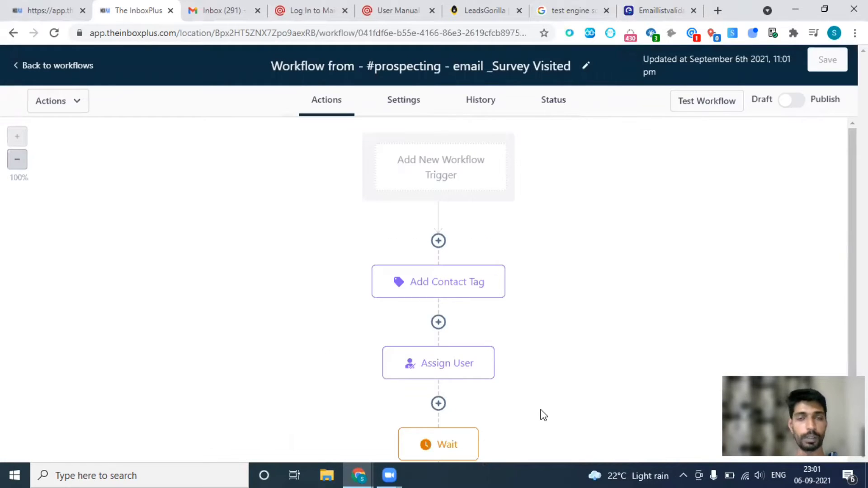
- Review the imported workflow steps and open the settings of the Add Contact Tag action
scroll(543, 415, "down", 2)
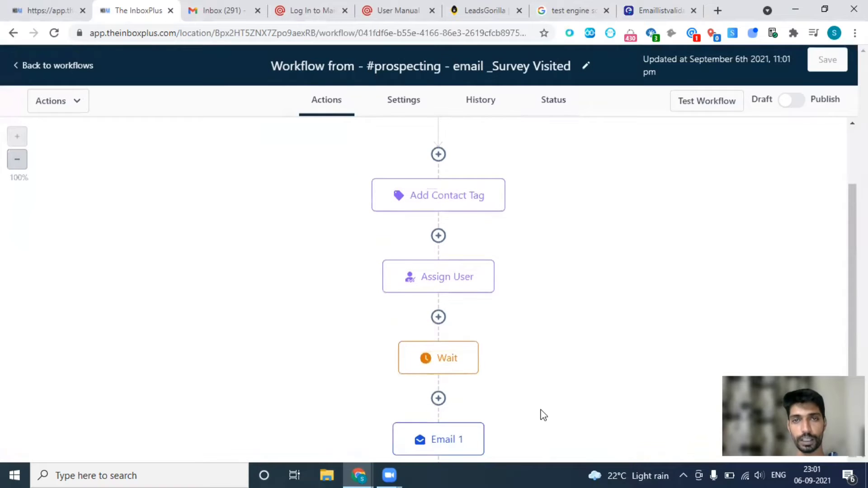
scroll(543, 415, "down", 1)
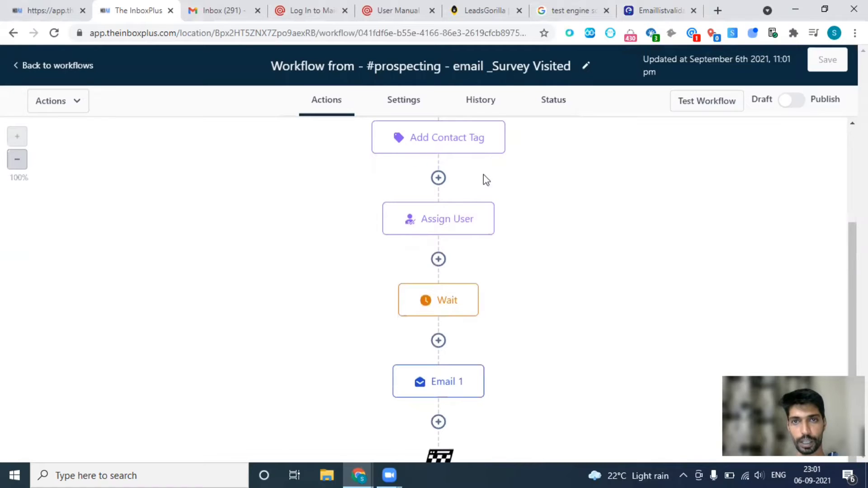
left_click(475, 141)
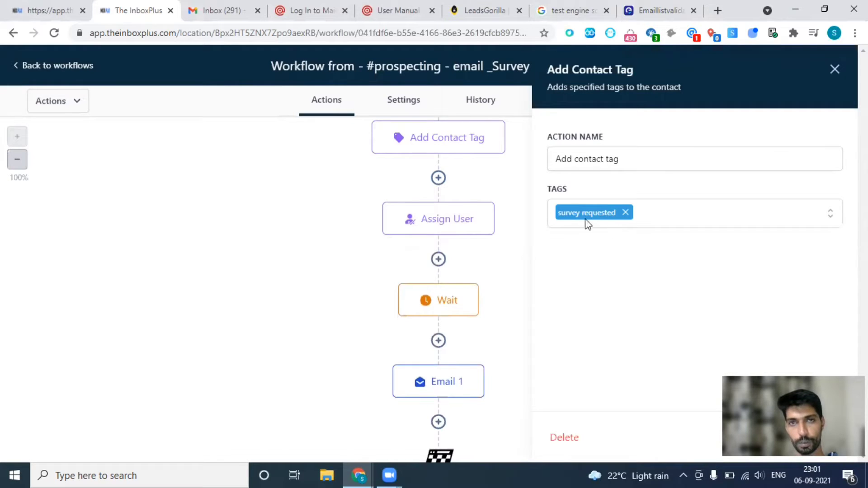
- Rename the Wait action to "wait 20 min" and save the action
left_click(459, 298)
left_click(509, 158)
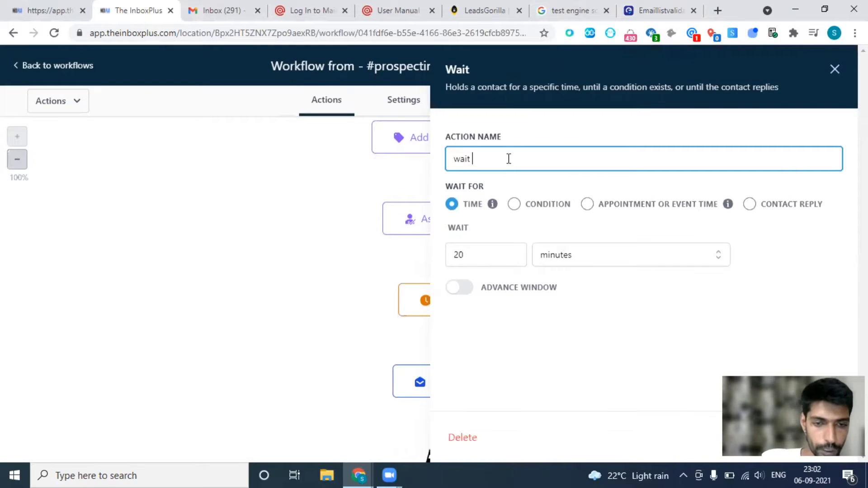
type("20 min")
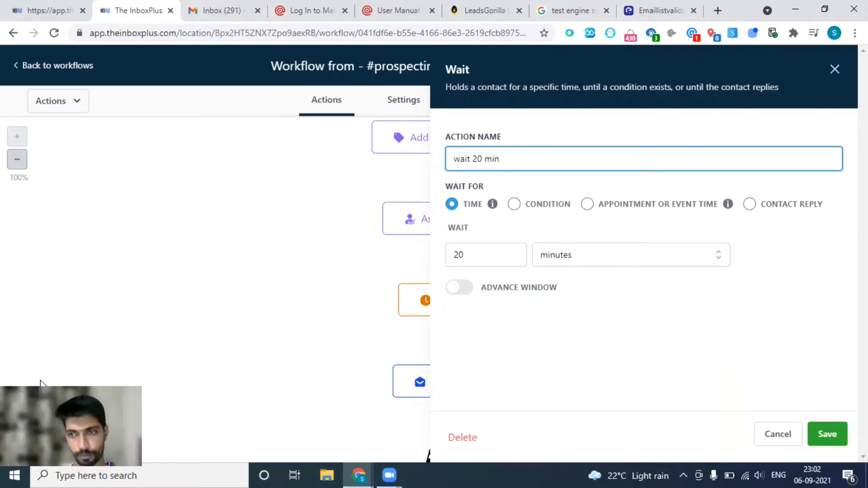
left_click(826, 430)
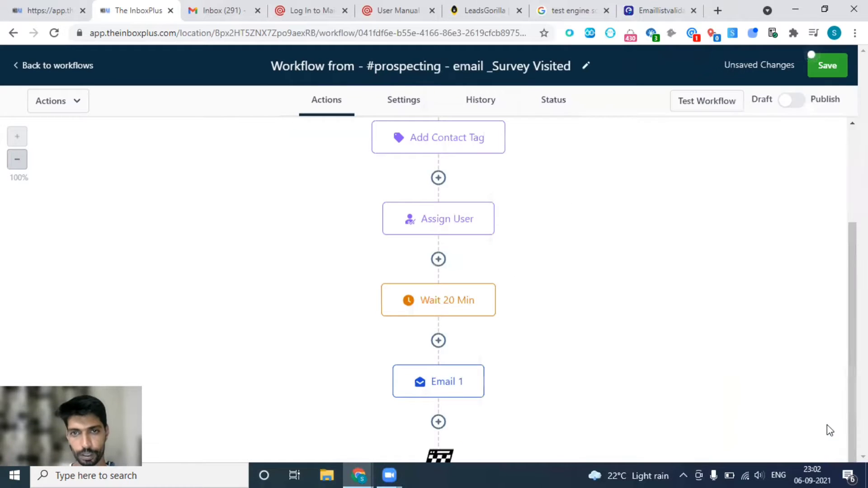
- Check the sender, subject and message of the Email 1 action and save the action
scroll(561, 302, "down", 1)
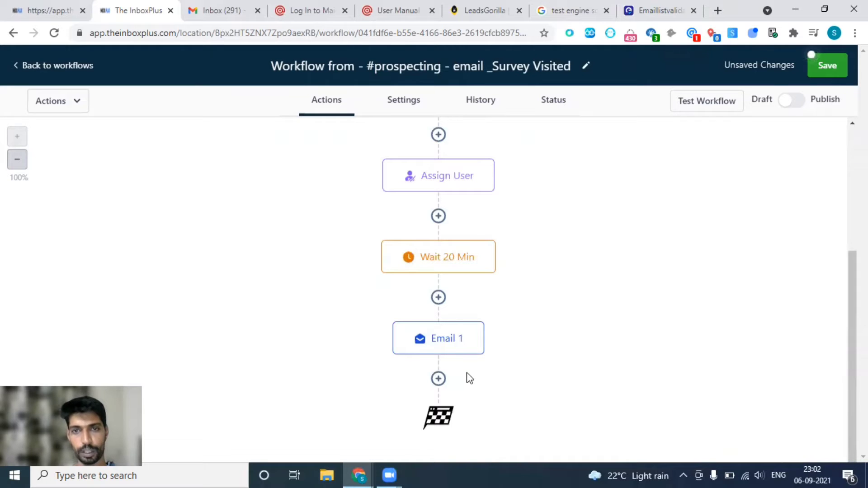
left_click(455, 348)
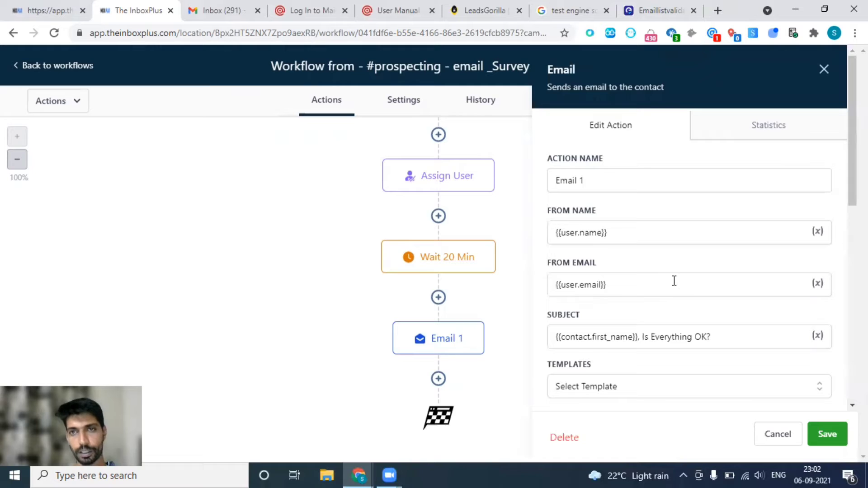
scroll(674, 281, "down", 6)
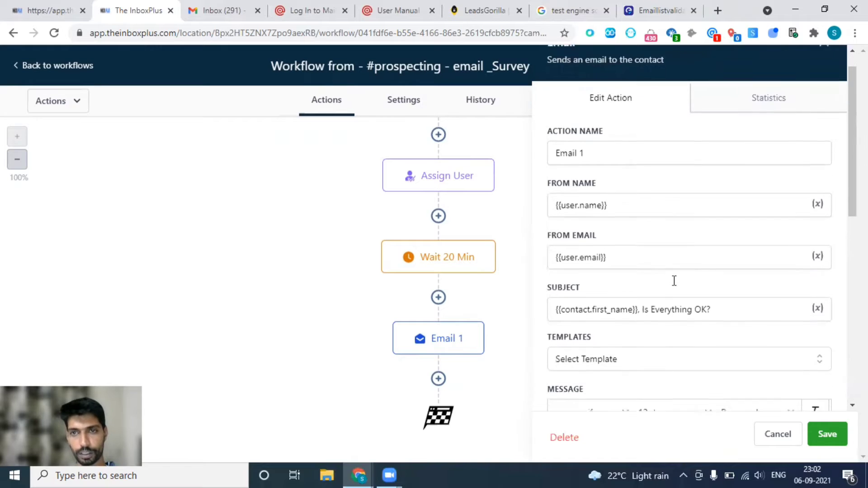
scroll(674, 280, "down", 8)
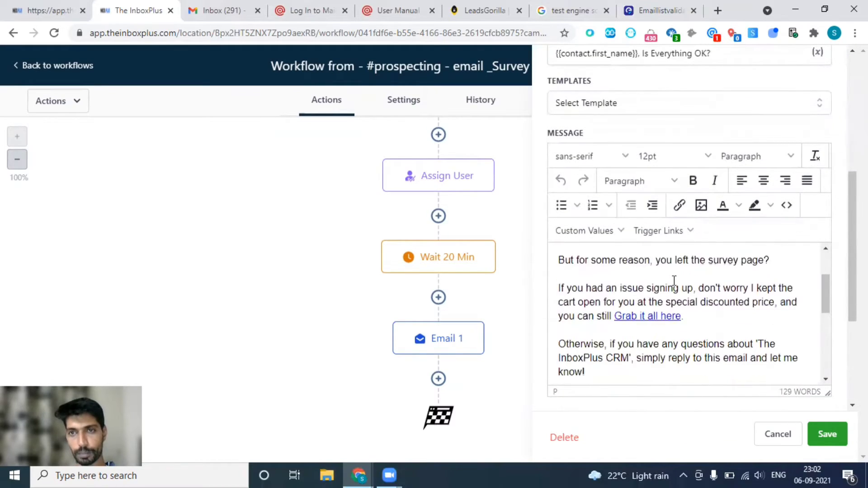
scroll(674, 281, "up", 8)
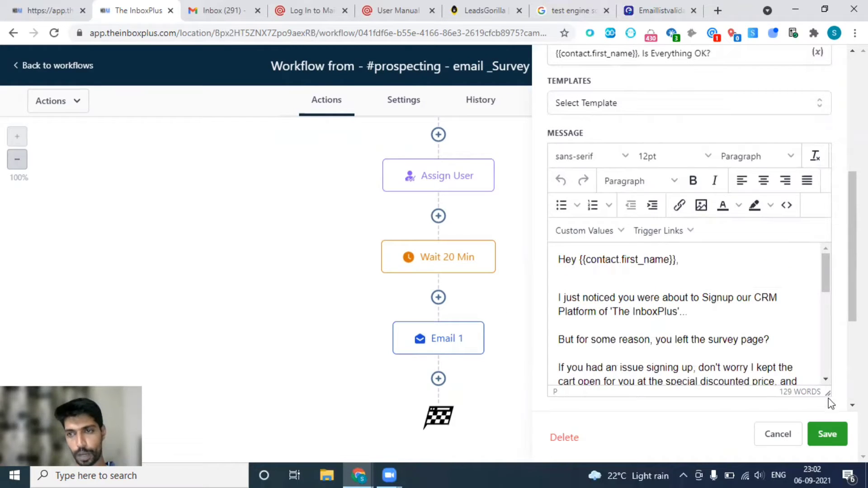
left_click(825, 435)
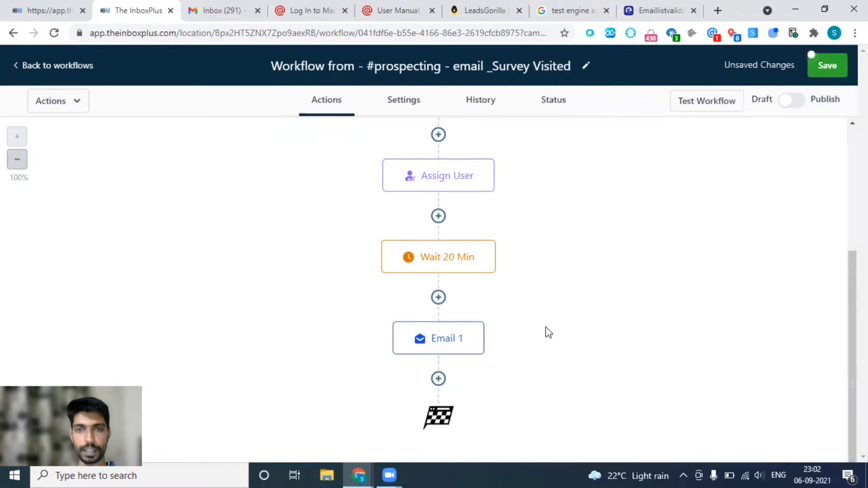
- Look over the whole workflow, from the empty trigger placeholder down to the Email 1 action
scroll(546, 327, "up", 3)
scroll(547, 327, "down", 3)
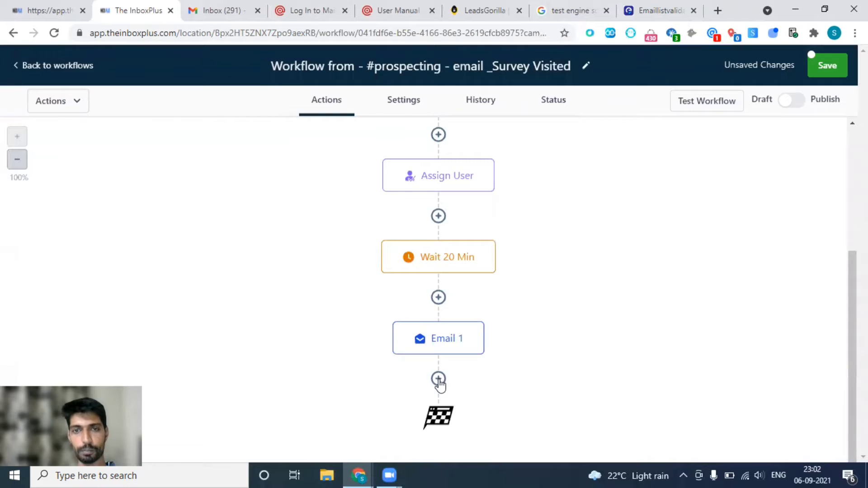
scroll(545, 288, "up", 4)
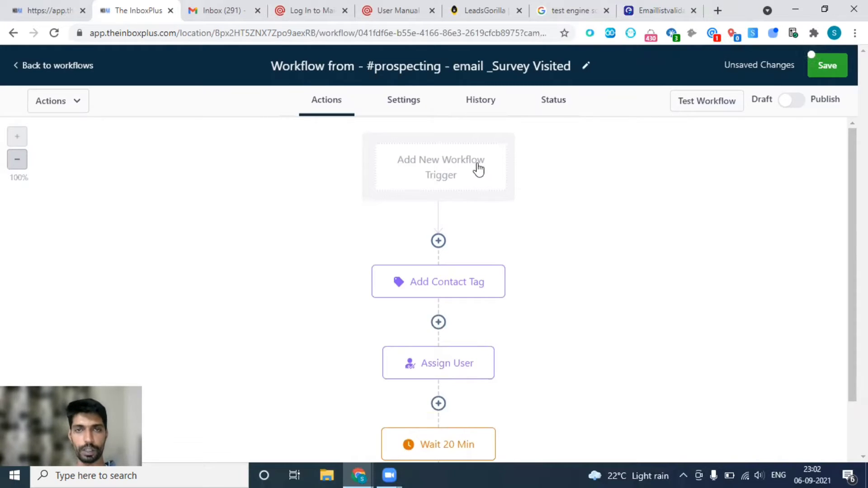
scroll(561, 284, "down", 4)
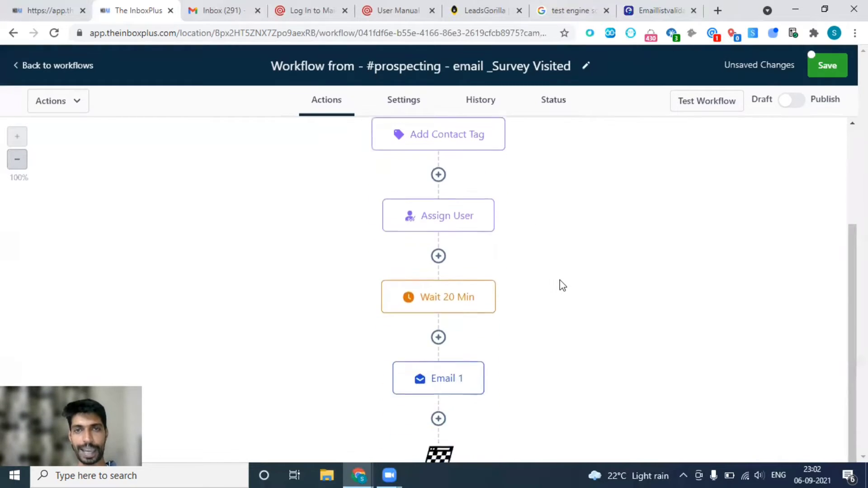
scroll(561, 284, "up", 2)
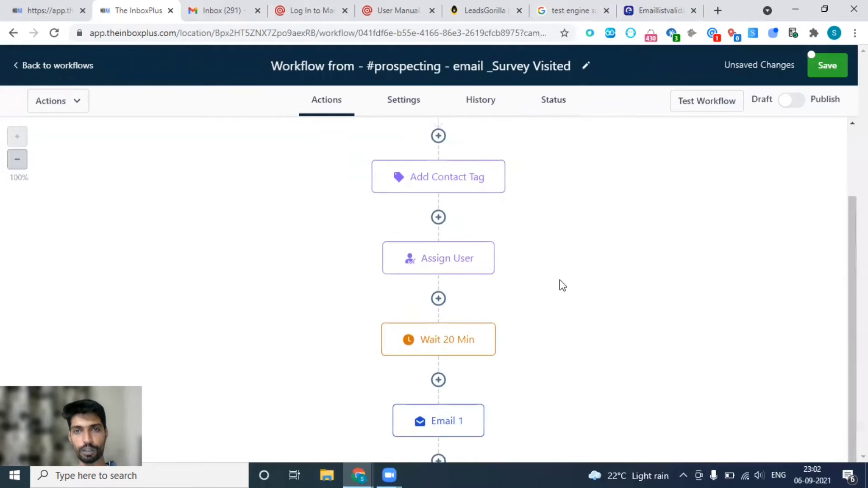
scroll(561, 285, "down", 2)
scroll(563, 285, "up", 4)
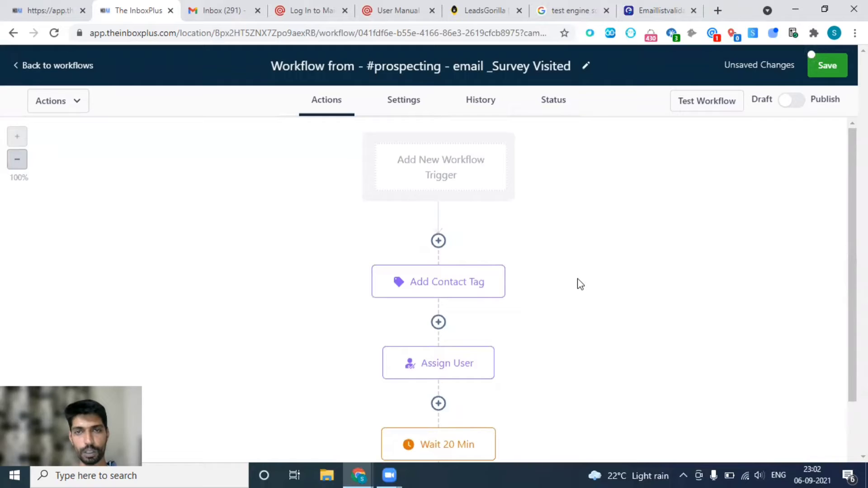
- Add a new workflow trigger and choose Contact Tag as the trigger
left_click(438, 168)
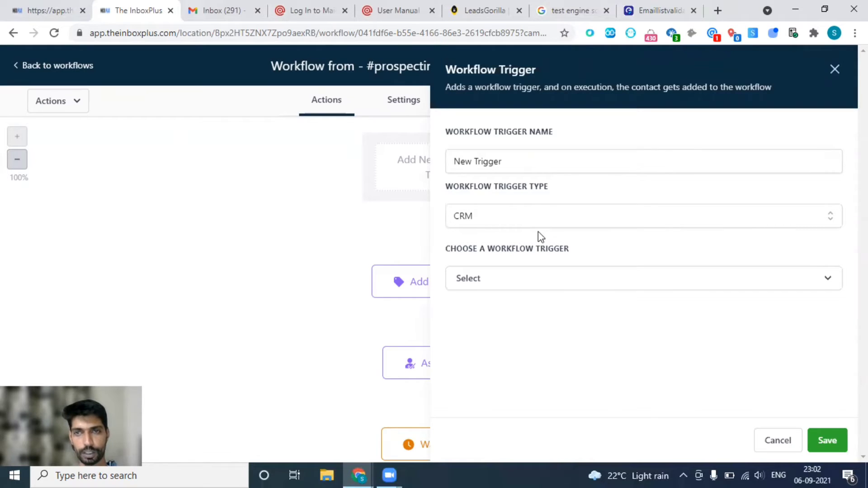
left_click(543, 281)
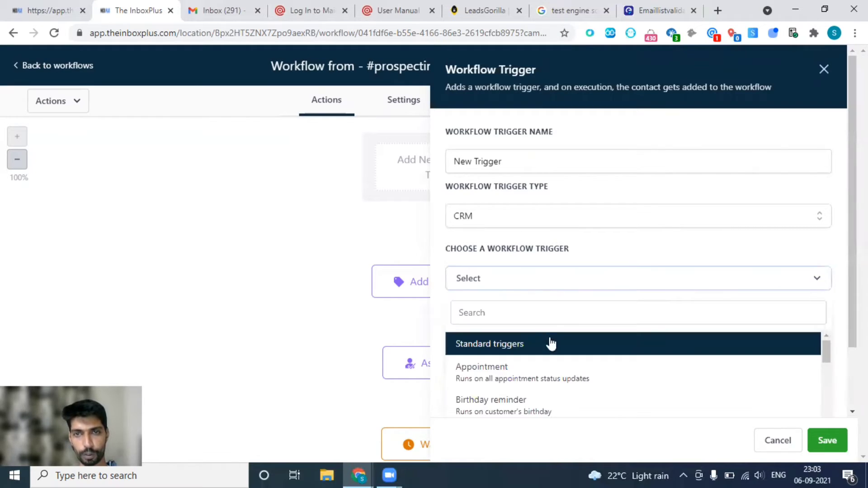
scroll(551, 346, "down", 3)
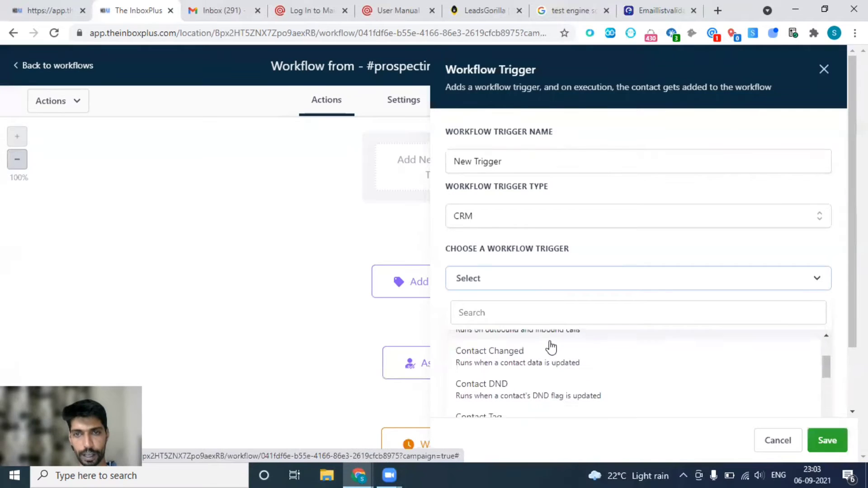
scroll(550, 348, "down", 2)
left_click(551, 357)
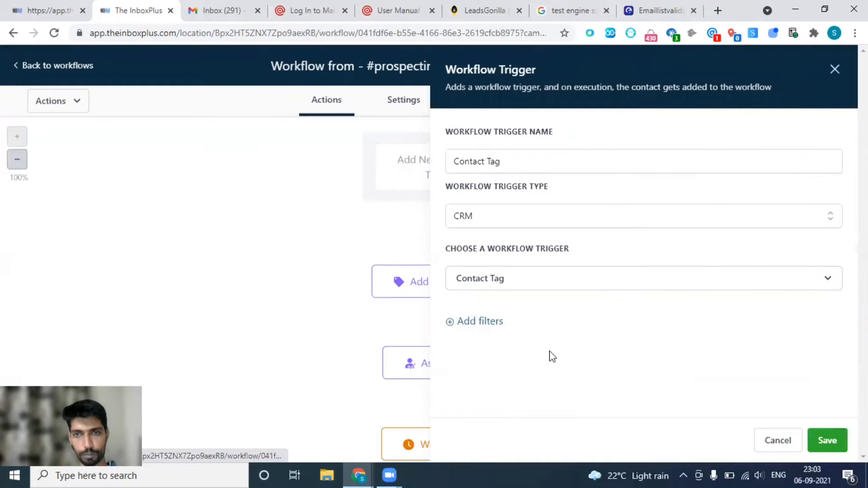
- Add a filter to the Contact Tag trigger and set its field to Tag Added
left_click(482, 322)
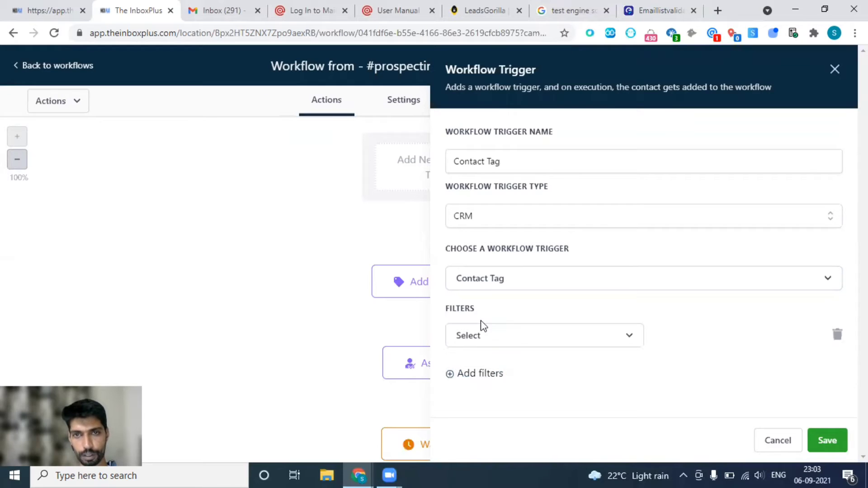
left_click(488, 340)
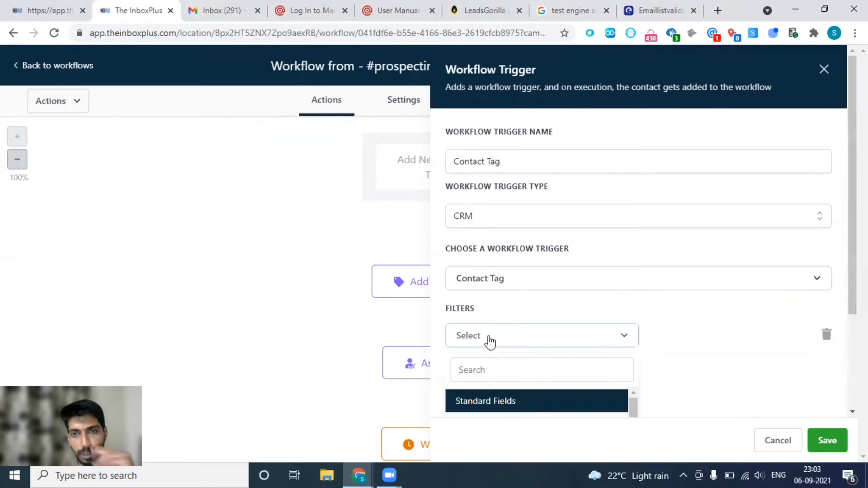
scroll(490, 342, "down", 3)
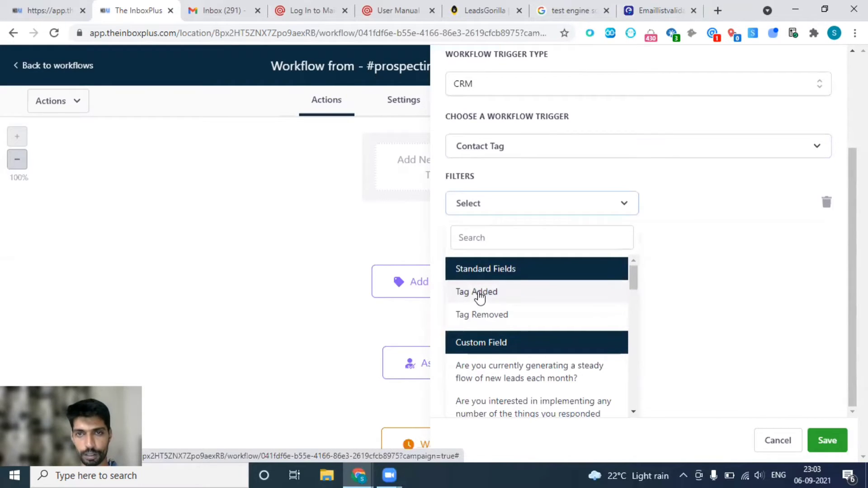
left_click(480, 294)
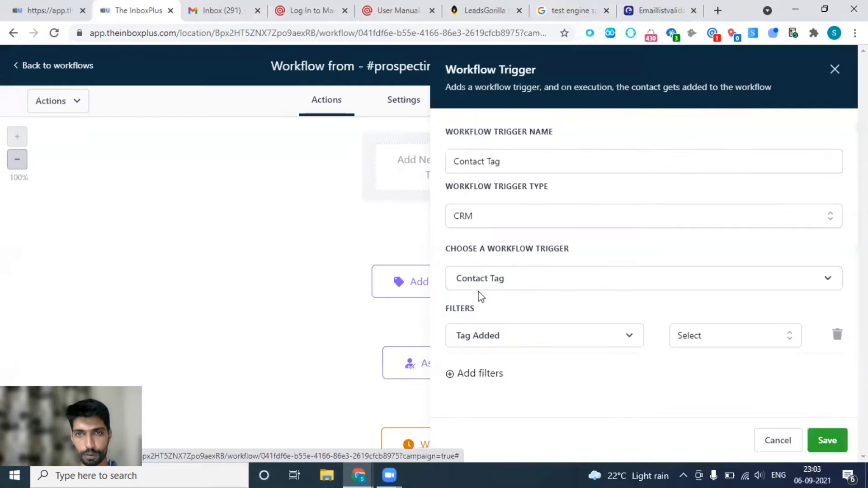
- Look through the available tags and choose "survey" for the Tag Added filter
left_click(704, 338)
scroll(704, 338, "down", 2)
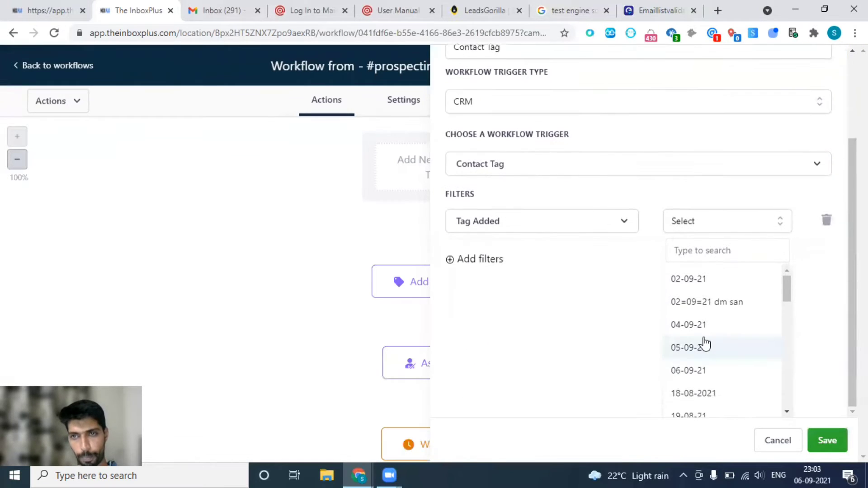
scroll(704, 343, "down", 6)
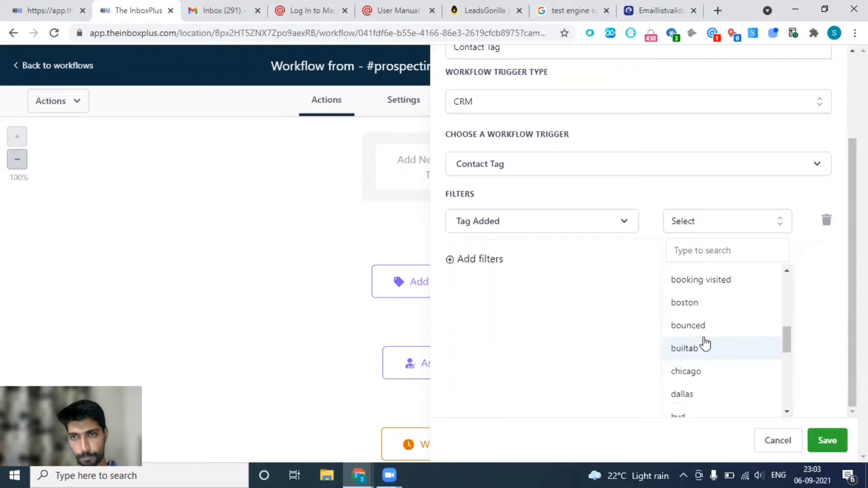
scroll(704, 344, "down", 5)
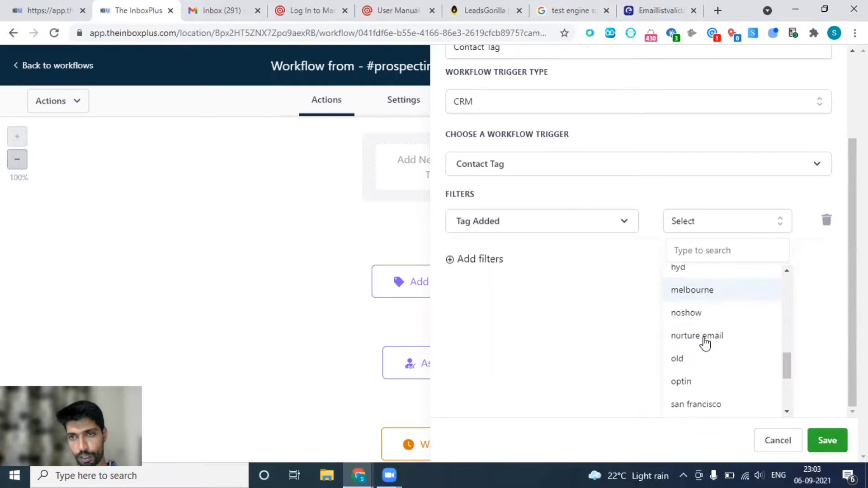
scroll(705, 343, "down", 5)
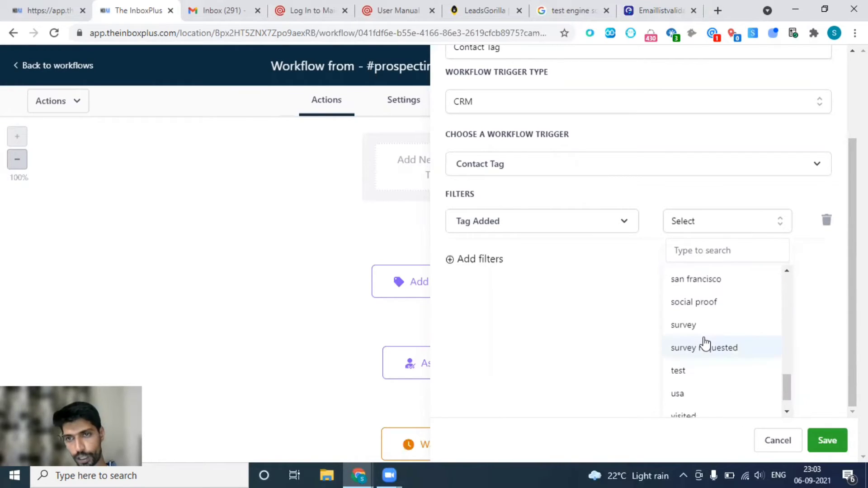
scroll(704, 344, "up", 10)
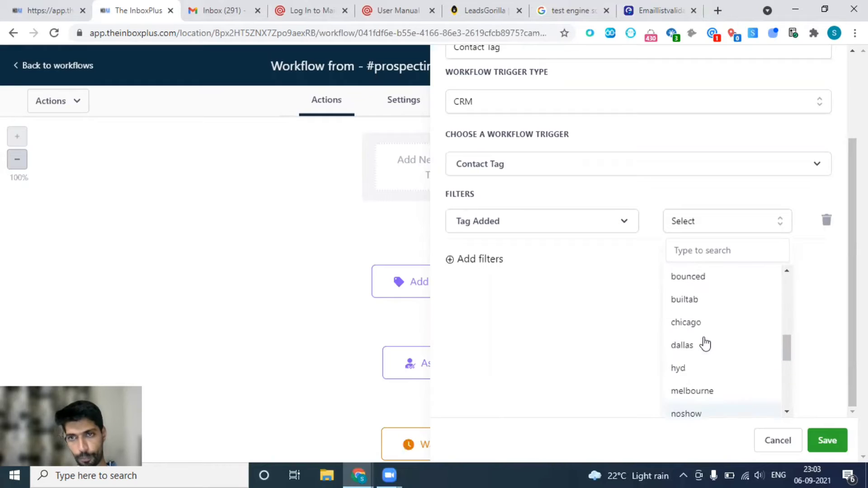
scroll(704, 344, "down", 1)
scroll(706, 343, "down", 6)
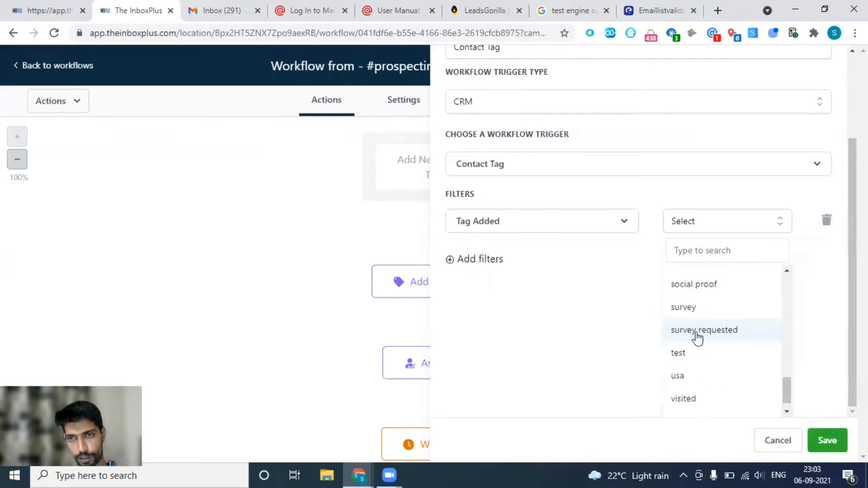
scroll(688, 318, "up", 4)
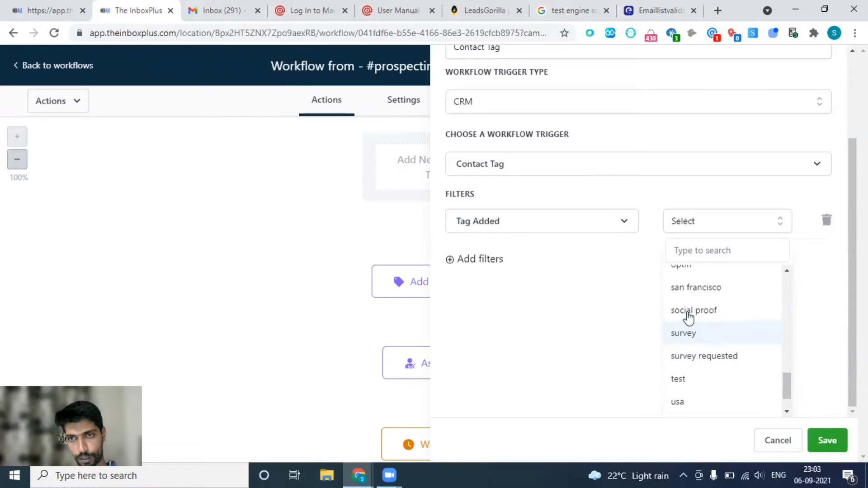
scroll(688, 318, "up", 3)
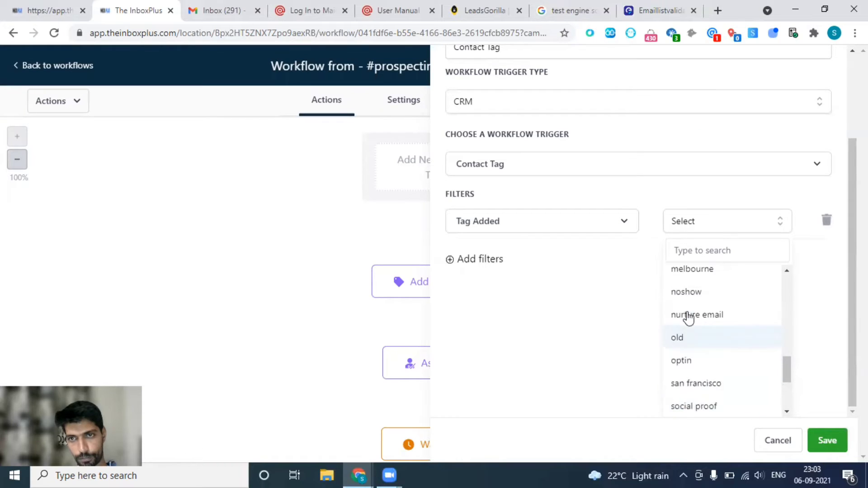
scroll(688, 318, "down", 7)
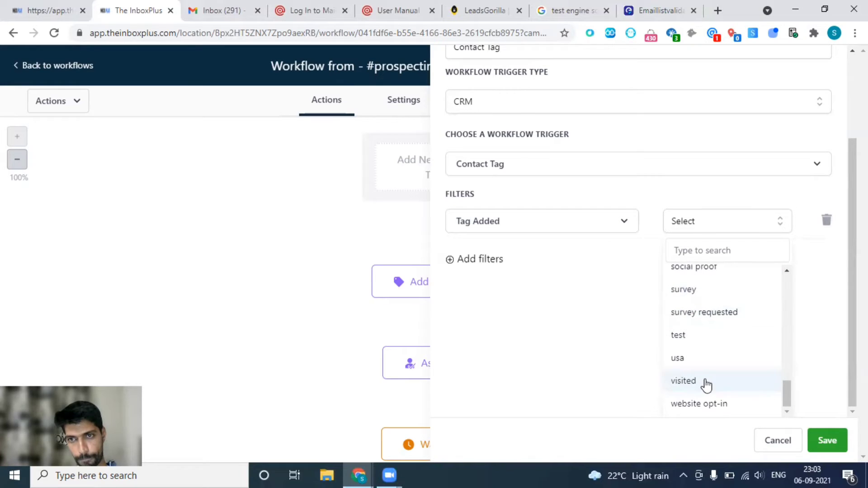
scroll(701, 342, "up", 2)
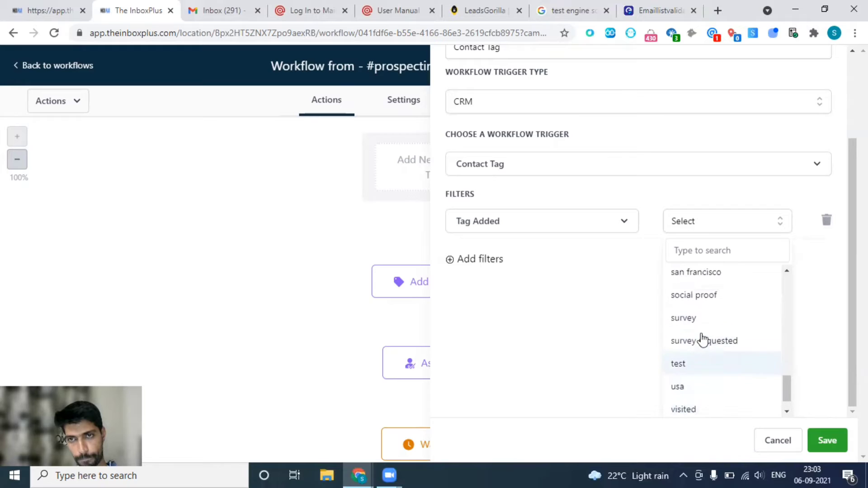
scroll(702, 339, "up", 4)
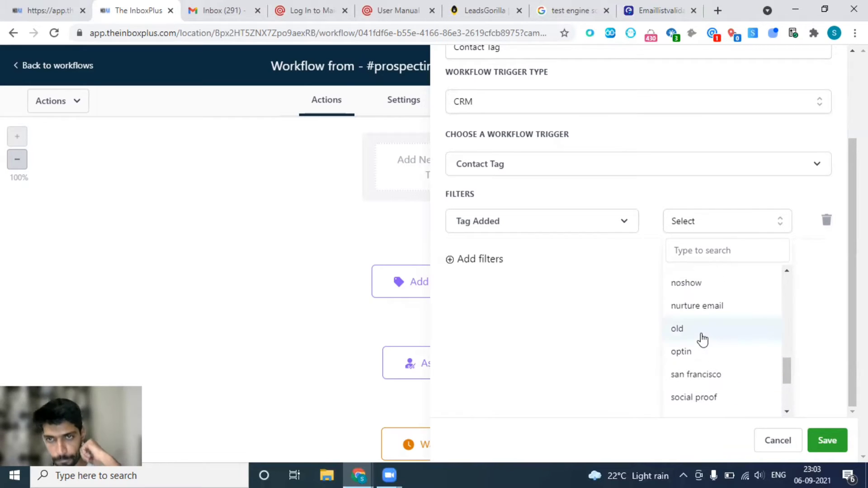
scroll(702, 339, "up", 3)
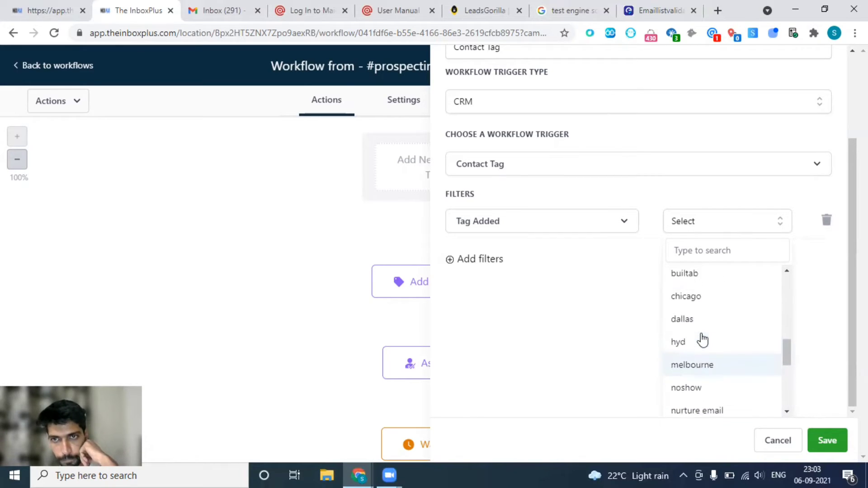
scroll(703, 339, "up", 4)
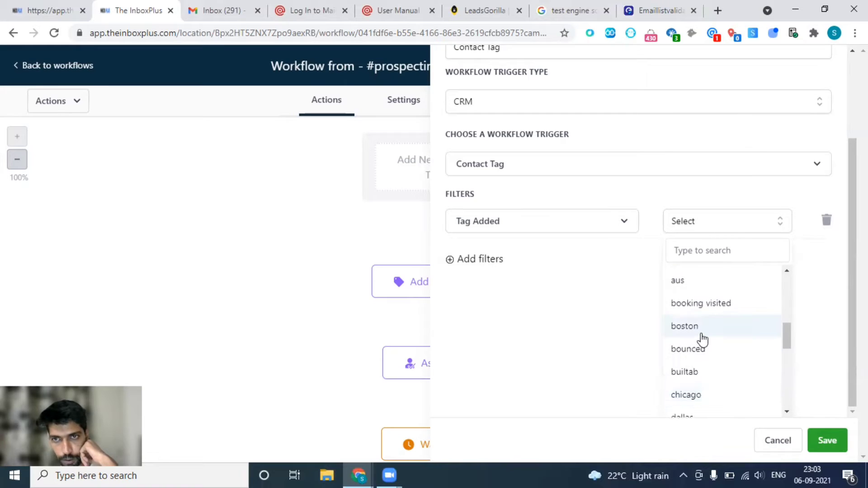
scroll(702, 339, "up", 3)
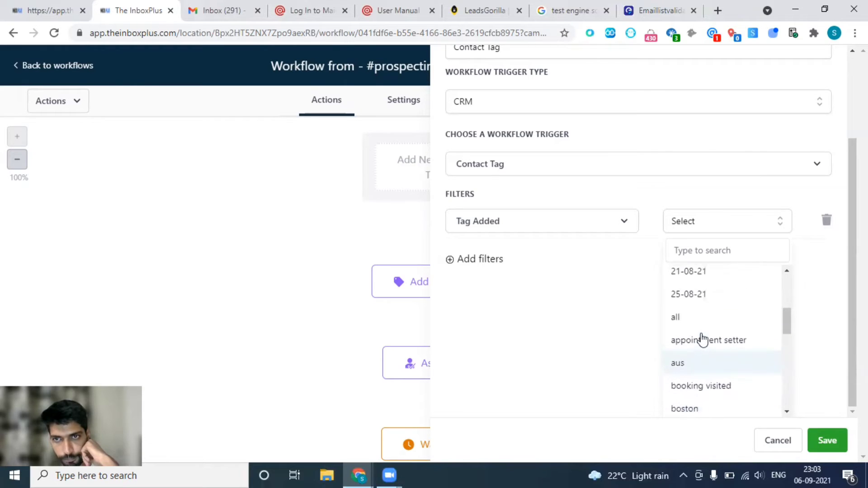
scroll(703, 339, "up", 6)
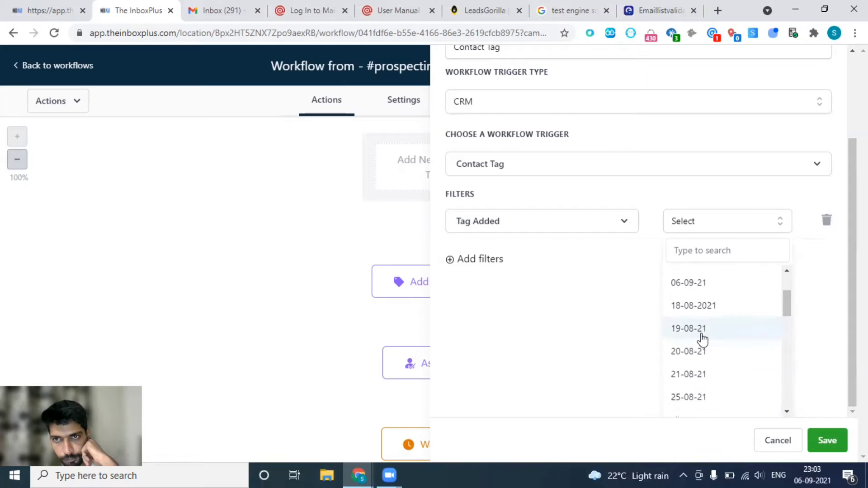
scroll(702, 339, "up", 3)
scroll(703, 339, "down", 3)
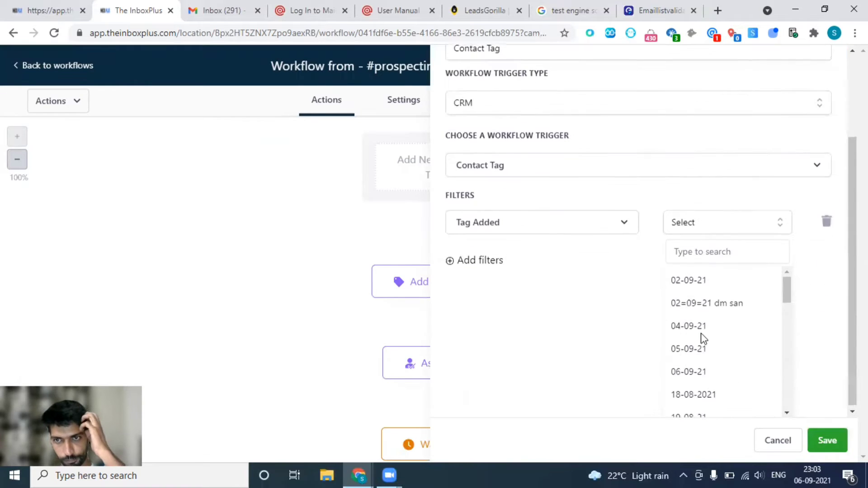
scroll(703, 339, "down", 10)
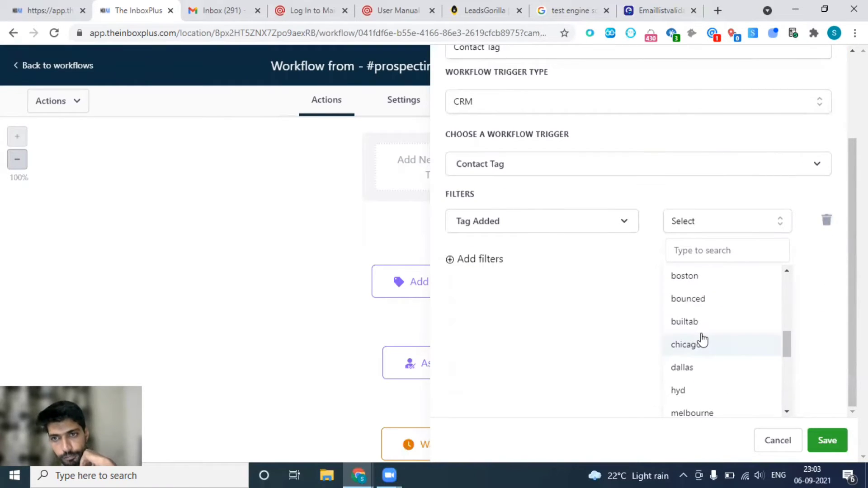
scroll(702, 339, "down", 2)
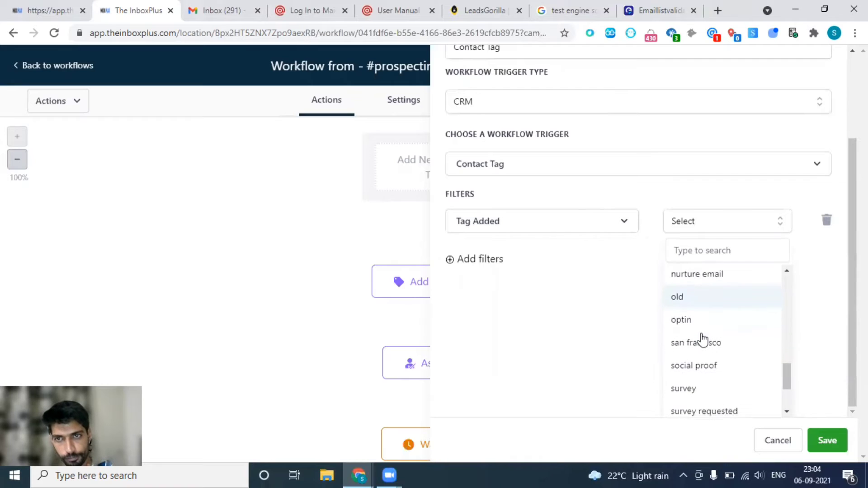
scroll(702, 339, "down", 3)
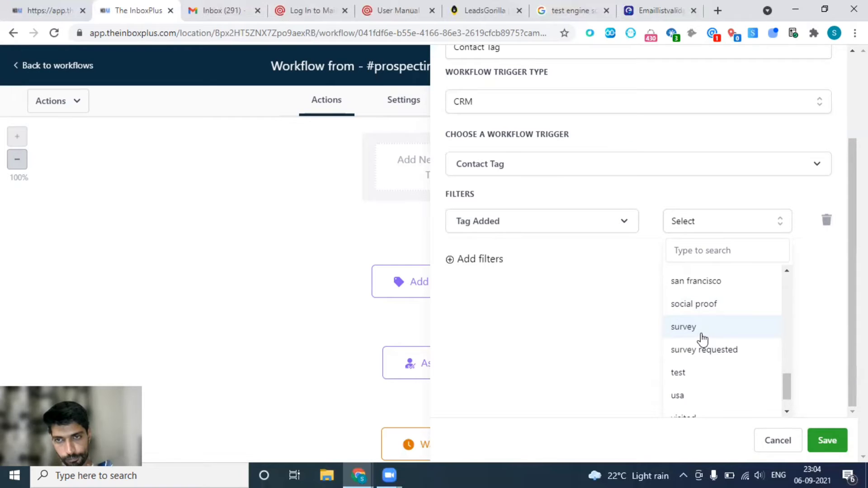
left_click(702, 327)
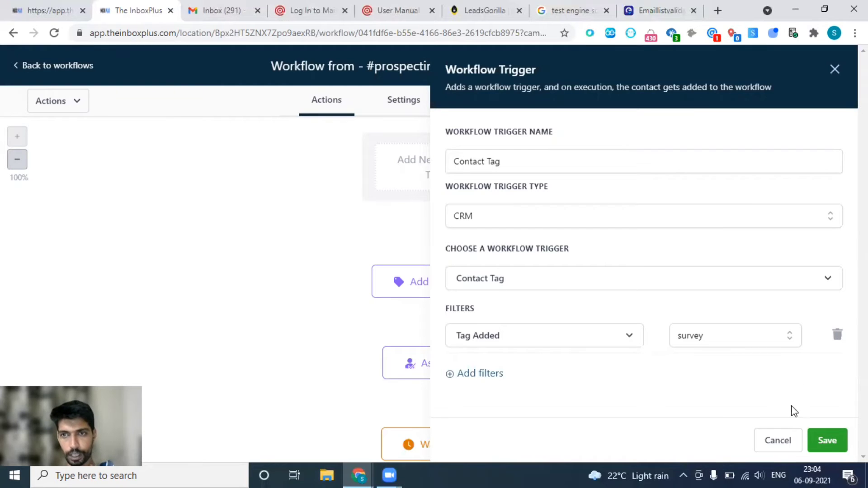
left_click(488, 378)
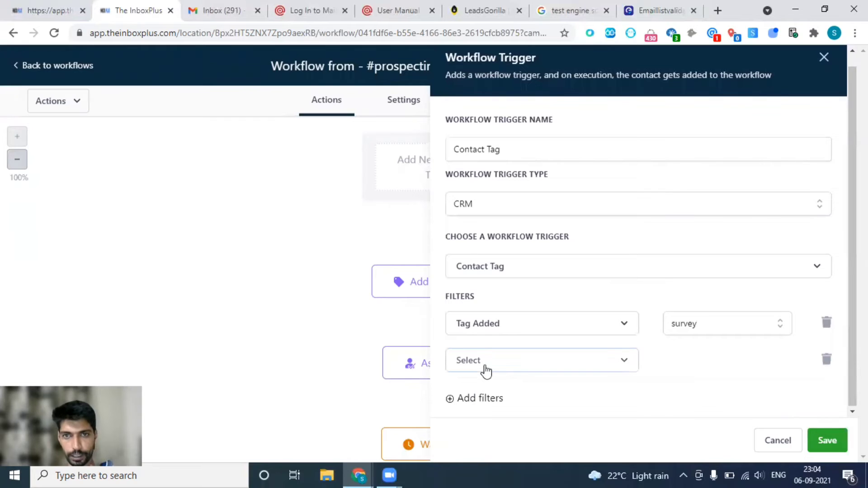
left_click(486, 362)
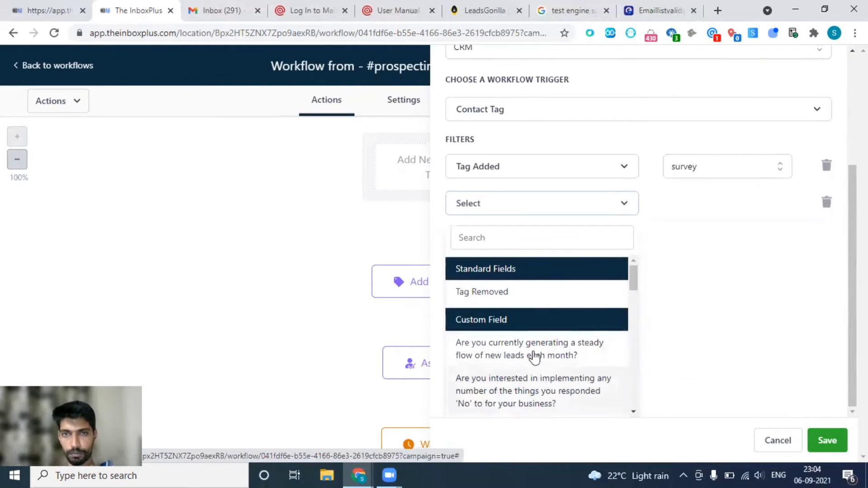
left_click(688, 311)
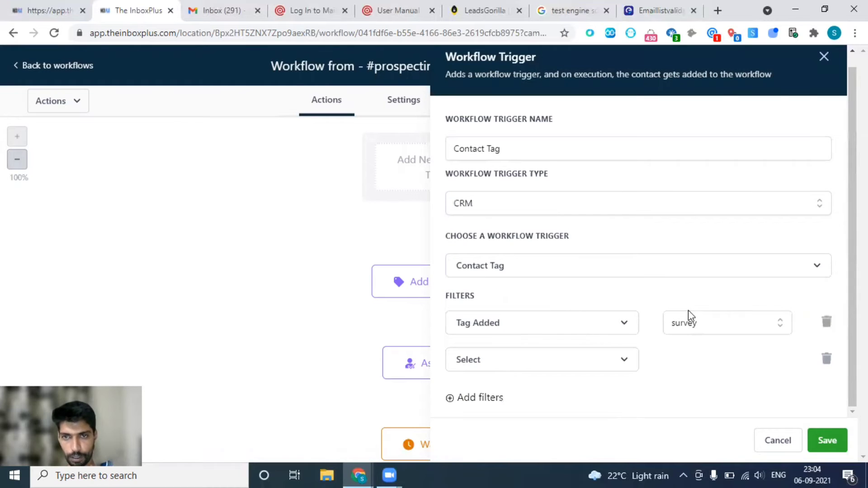
left_click(828, 360)
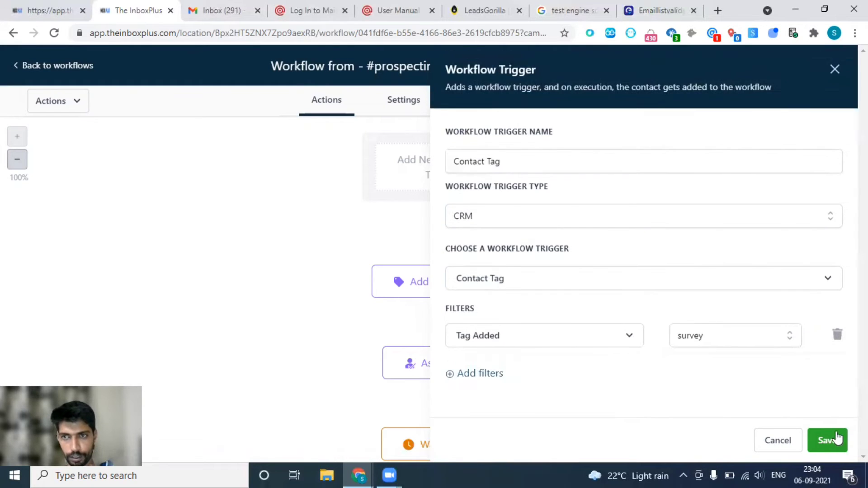
- Save the Contact Tag trigger with its Tag Added filter for "survey"
left_click(831, 442)
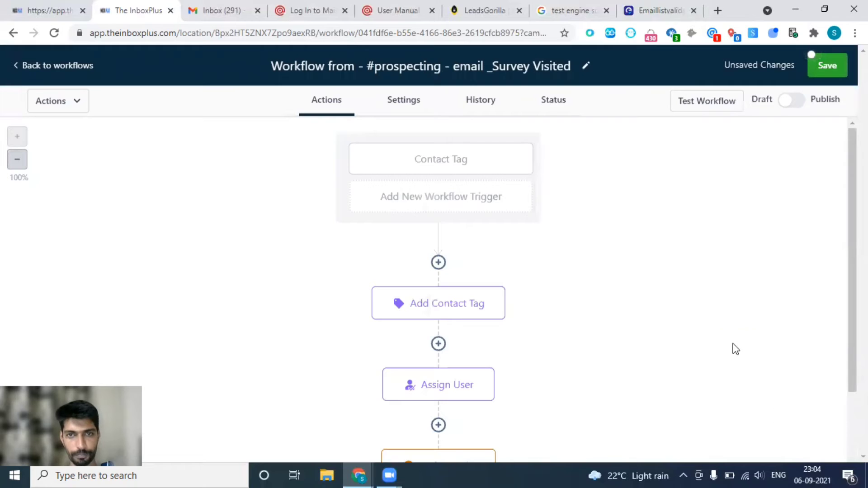
- Look through the available actions and add a Manual Call action after Email 1, keeping its default name
scroll(735, 348, "down", 3)
scroll(736, 348, "down", 2)
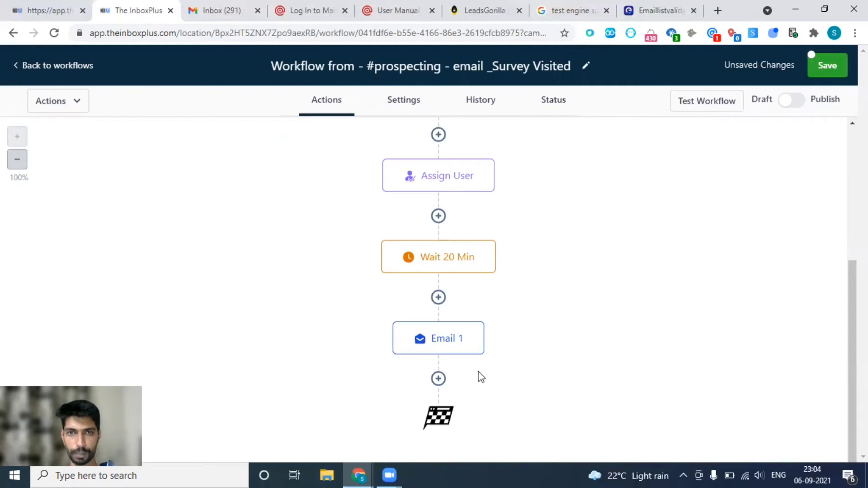
left_click(439, 379)
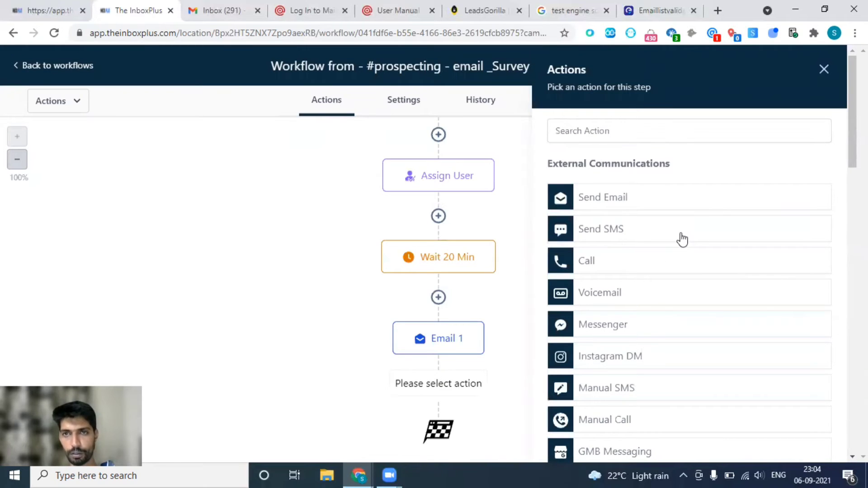
scroll(683, 240, "down", 2)
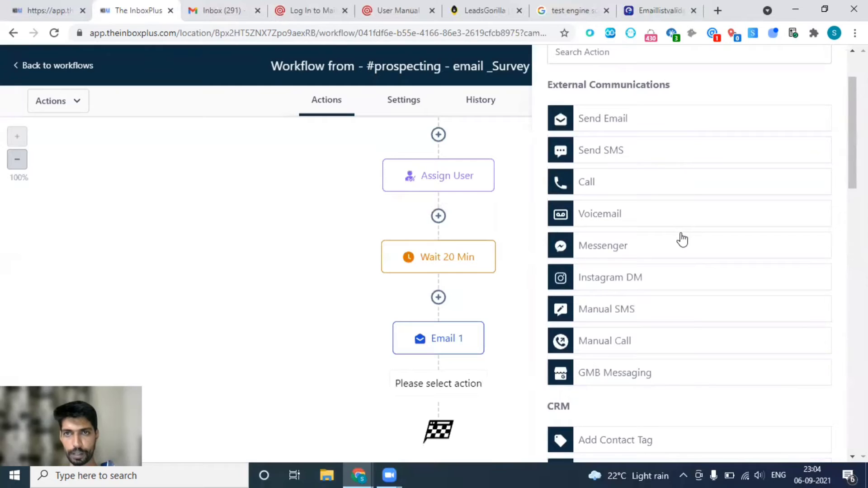
scroll(682, 240, "down", 1)
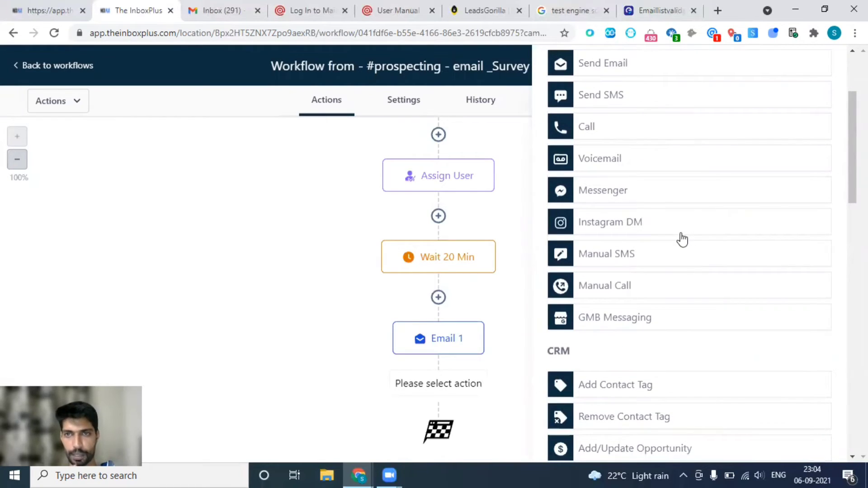
scroll(683, 240, "down", 5)
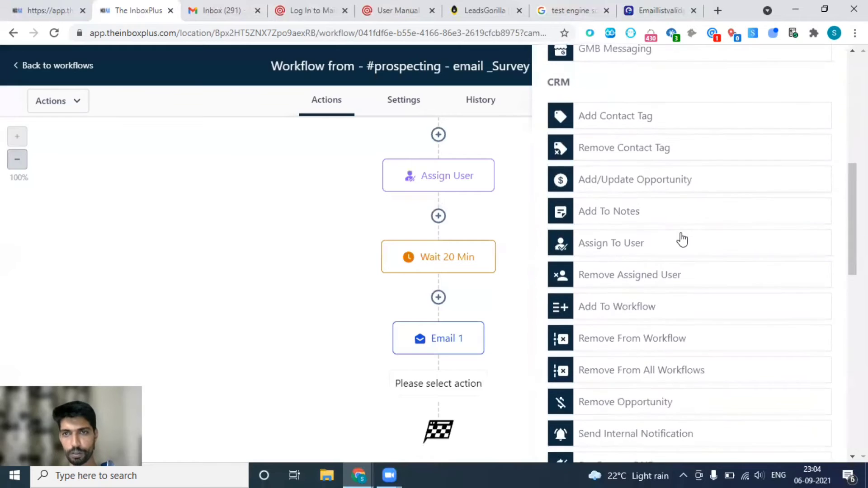
scroll(682, 240, "down", 1)
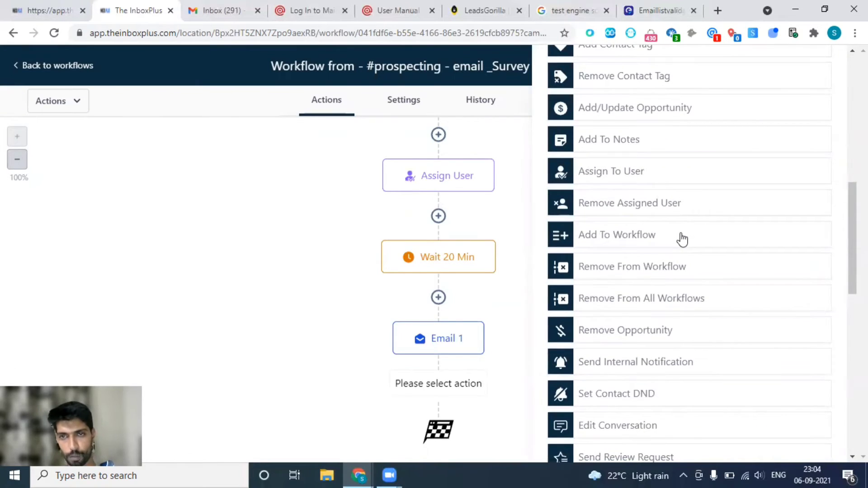
scroll(682, 240, "up", 6)
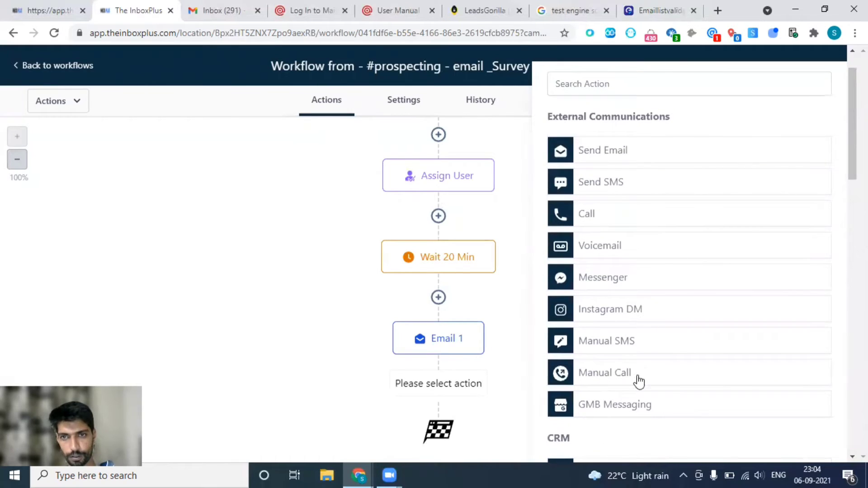
left_click(624, 378)
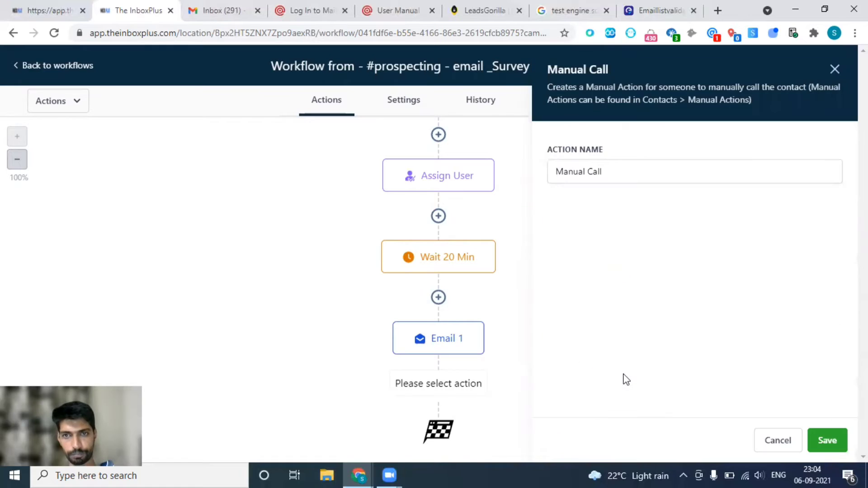
left_click(826, 442)
- Review the workflow sequence from the Contact Tag trigger down to the Manual Call action
scroll(626, 341, "down", 2)
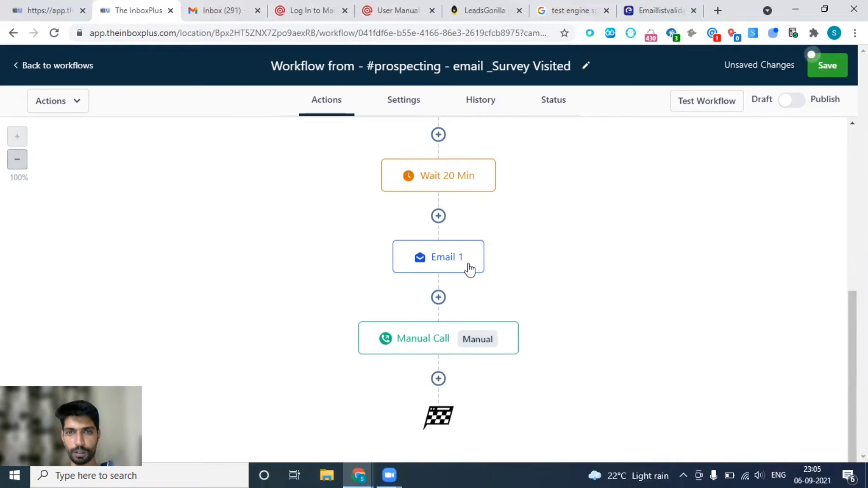
scroll(571, 306, "up", 5)
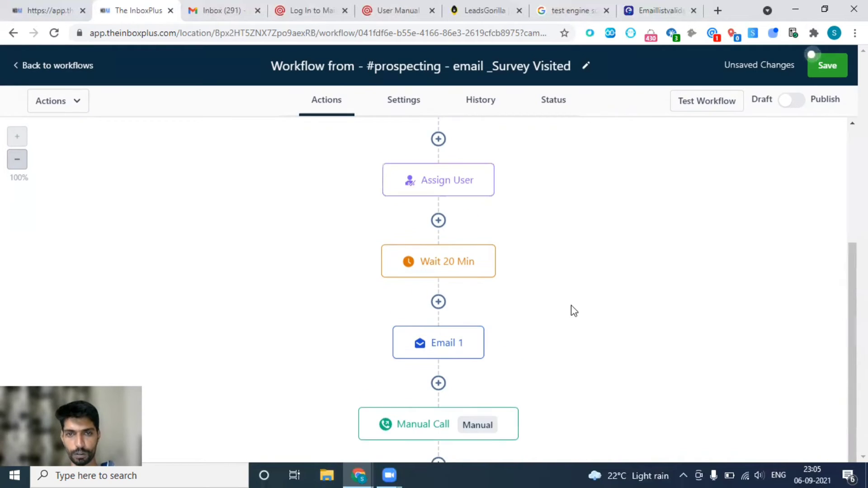
scroll(571, 305, "up", 1)
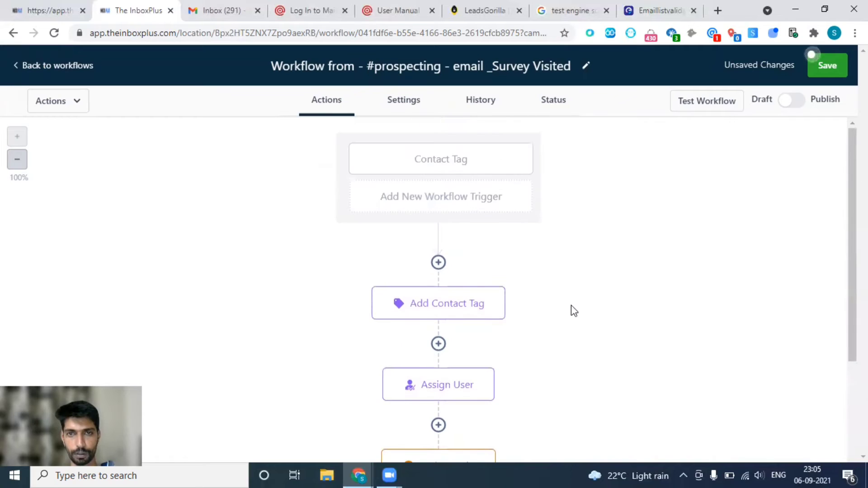
scroll(571, 305, "down", 5)
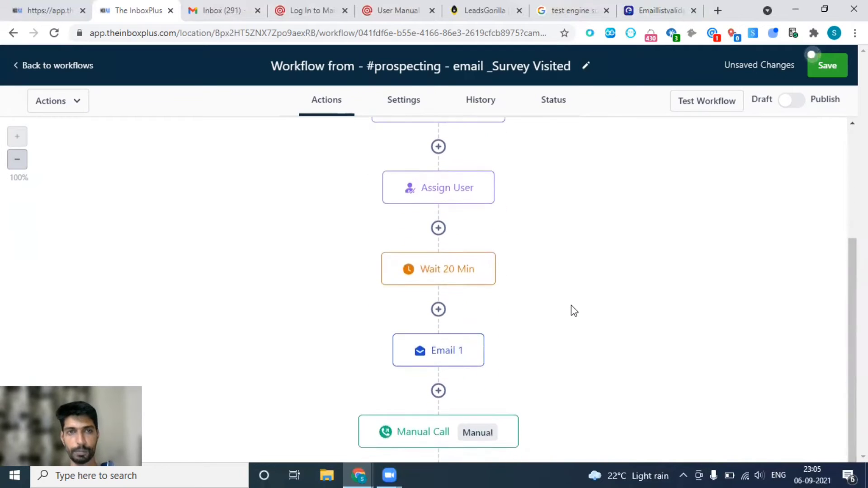
scroll(571, 311, "down", 2)
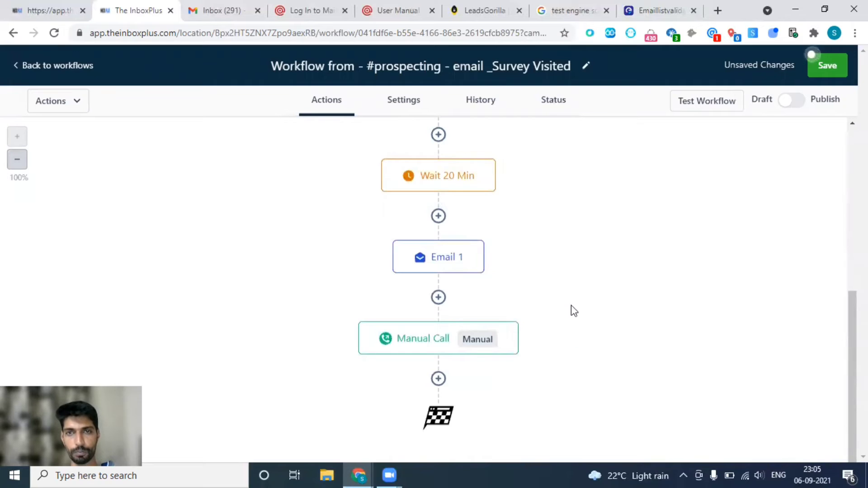
scroll(571, 306, "up", 7)
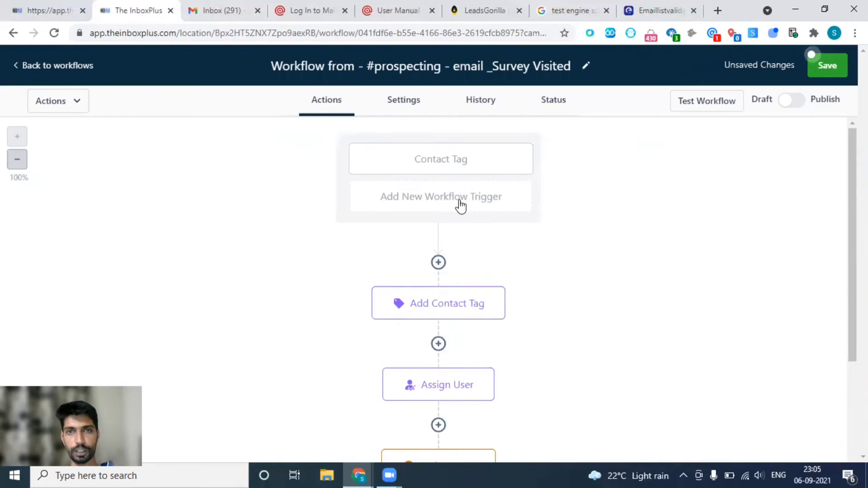
- Add a second workflow trigger and choose Email Events as the trigger
left_click(421, 199)
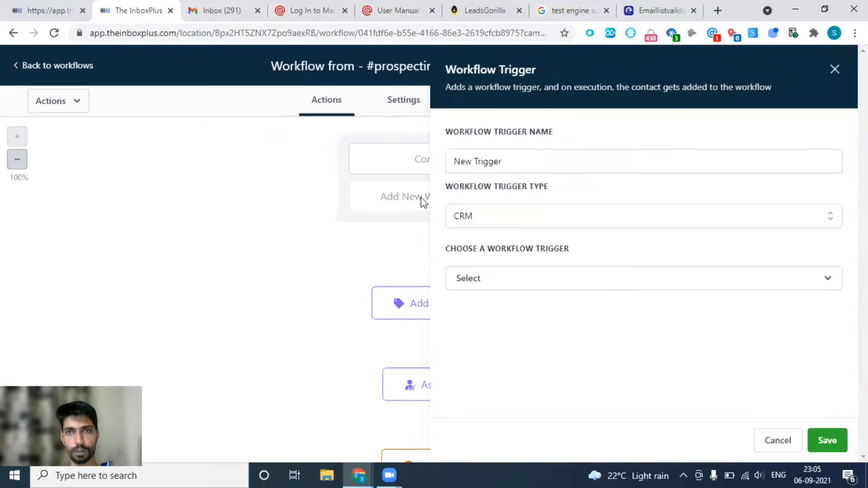
left_click(547, 278)
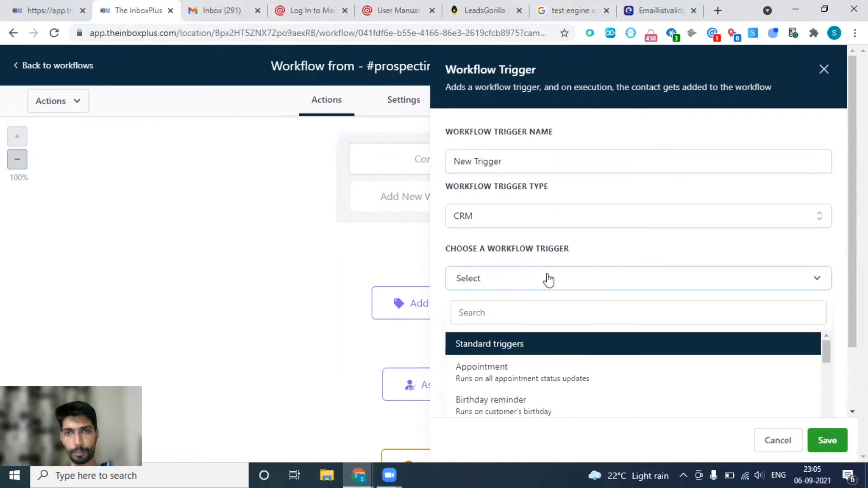
scroll(591, 362, "down", 2)
scroll(591, 363, "down", 3)
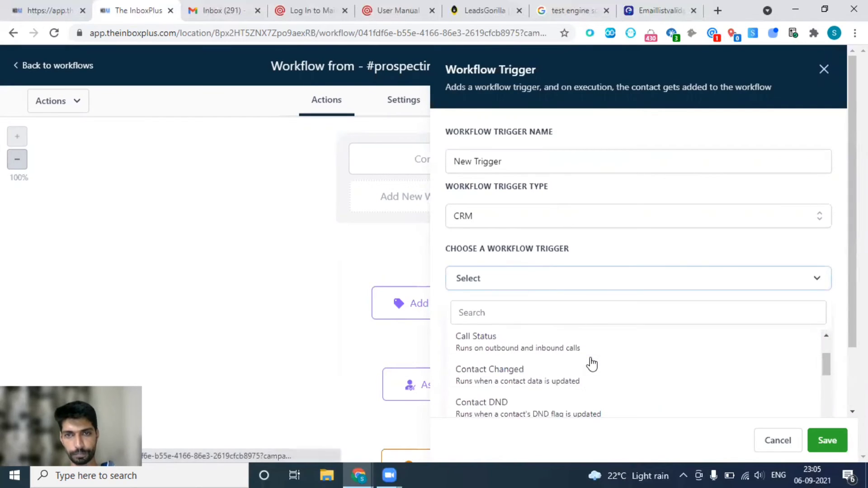
scroll(592, 364, "down", 3)
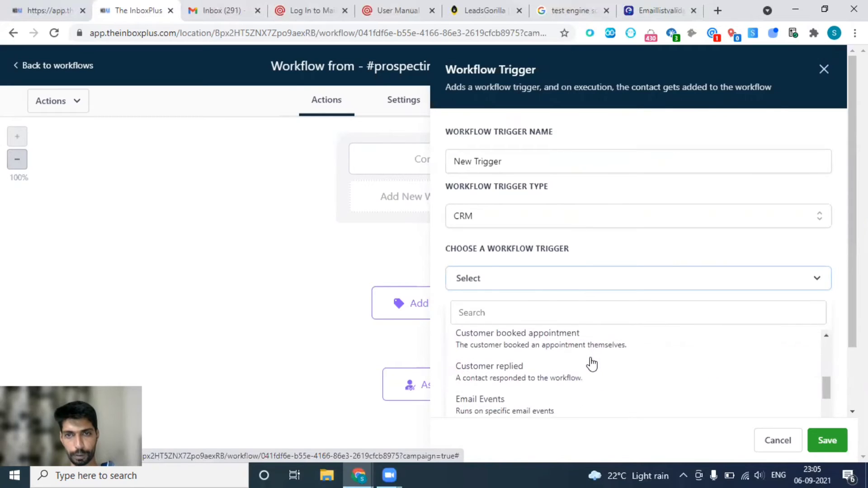
scroll(592, 363, "down", 1)
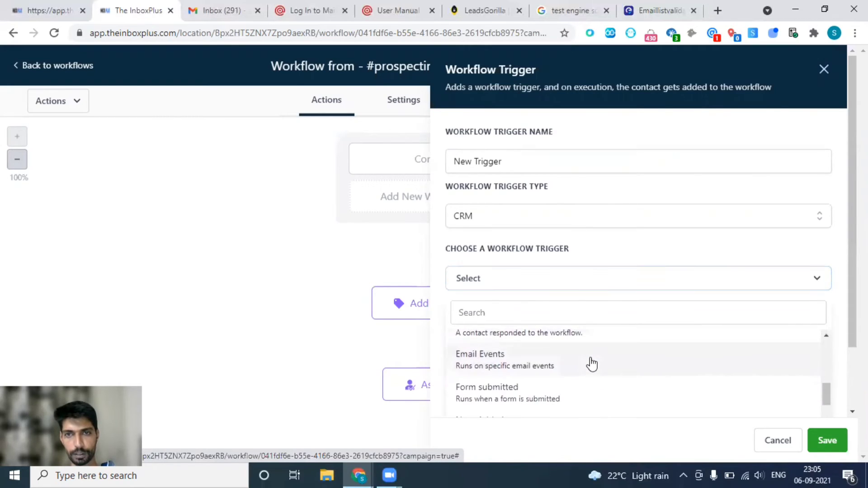
left_click(592, 363)
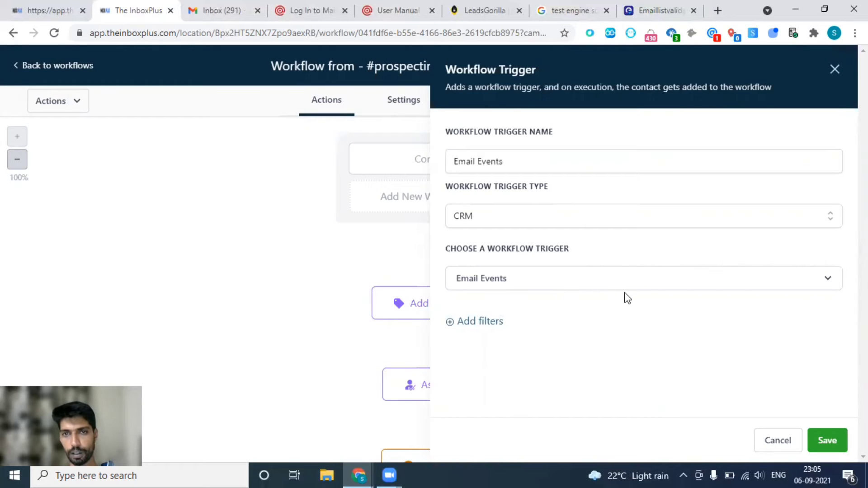
- Change the second workflow trigger from Email Events to Trigger Link Clicked
left_click(601, 283)
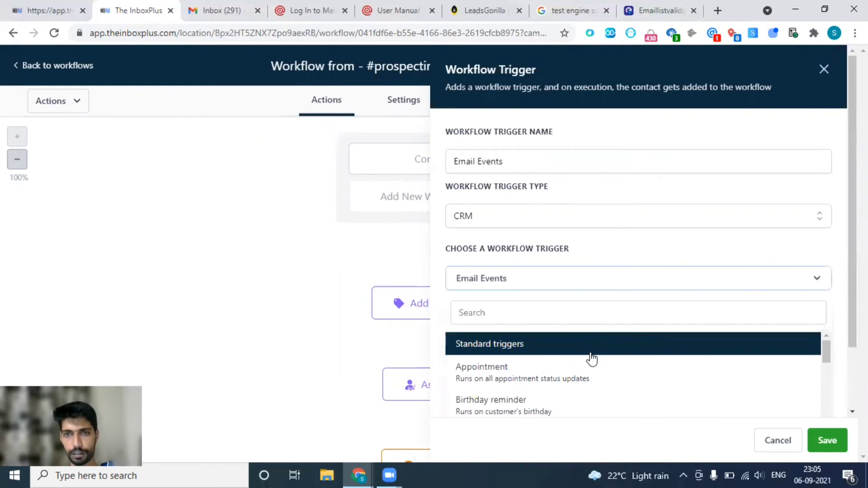
scroll(591, 358, "down", 5)
scroll(591, 358, "down", 4)
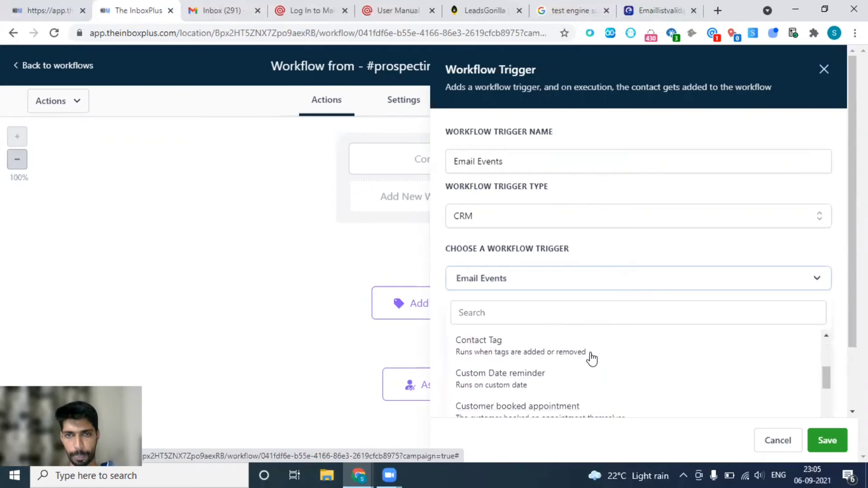
scroll(591, 358, "down", 2)
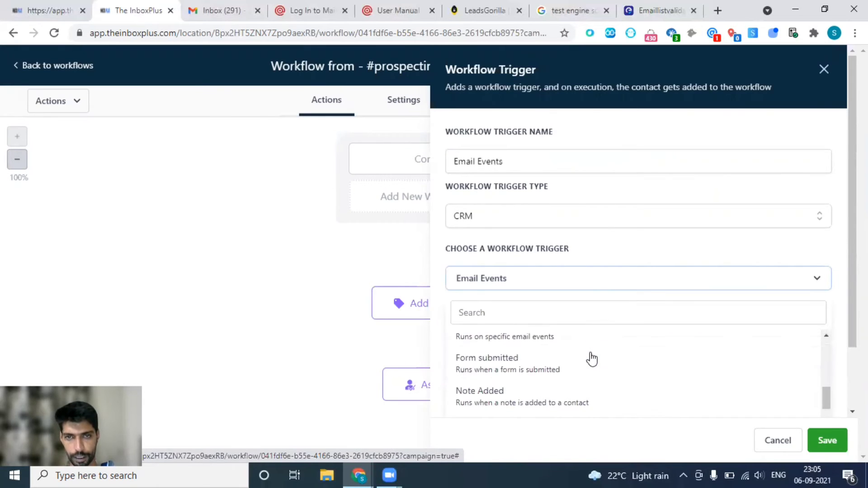
scroll(441, 352, "down", 2)
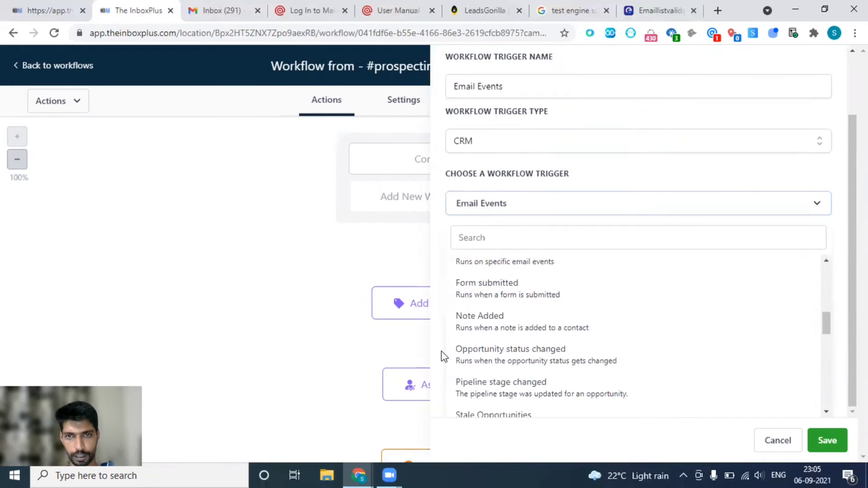
scroll(520, 353, "down", 2)
scroll(522, 354, "down", 4)
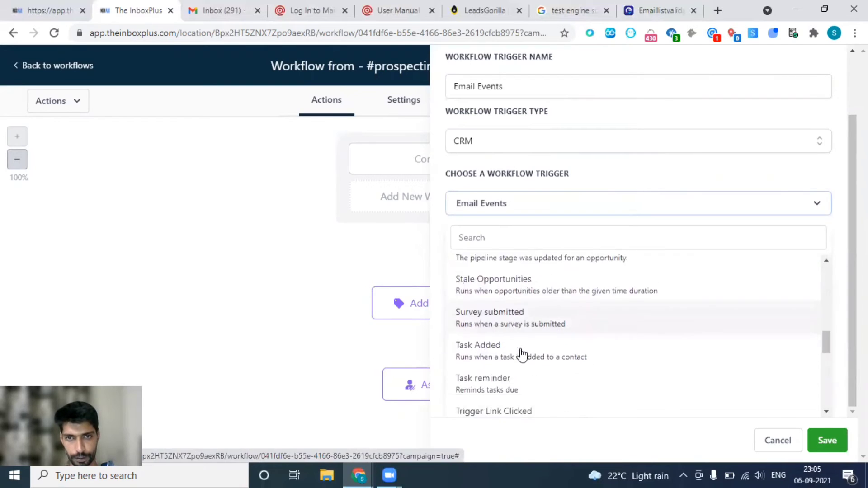
left_click(520, 349)
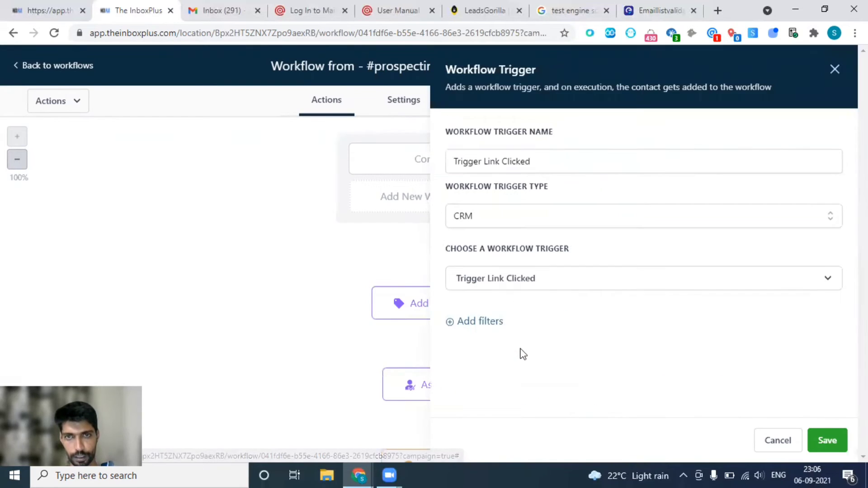
- Add a Trigger link filter set to Main Booking Calendar to the Trigger Link Clicked trigger and save the trigger
left_click(497, 322)
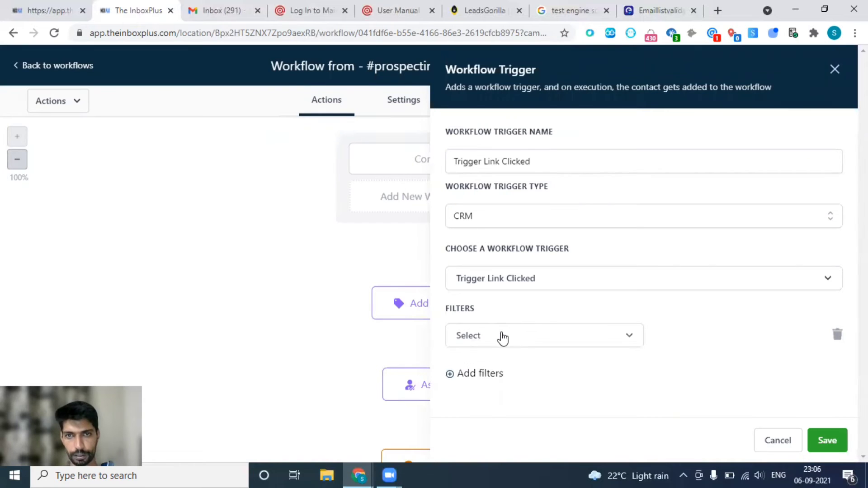
left_click(503, 338)
left_click(500, 332)
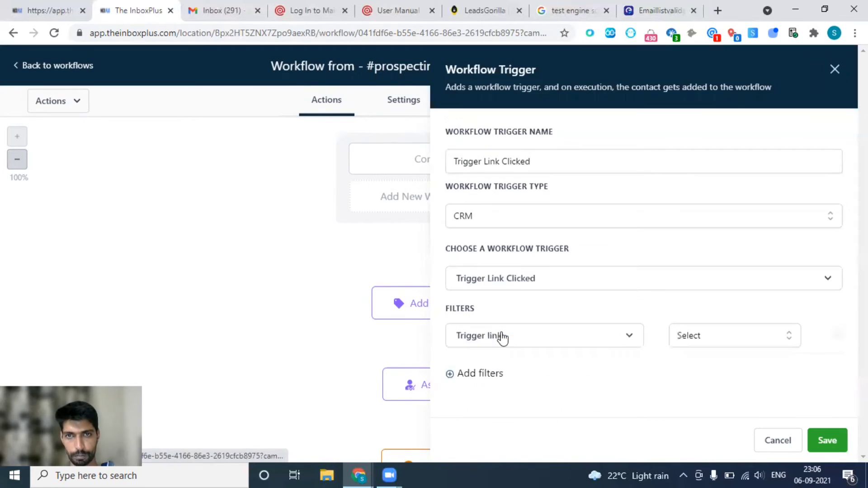
left_click(696, 337)
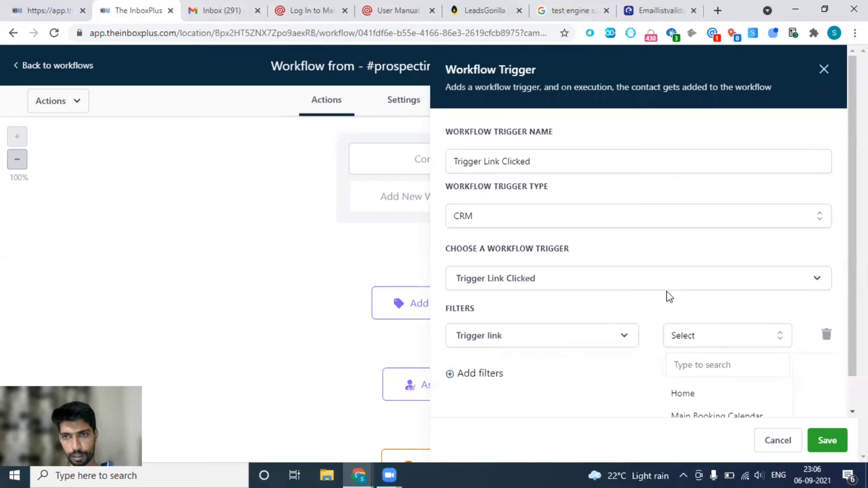
scroll(668, 296, "down", 1)
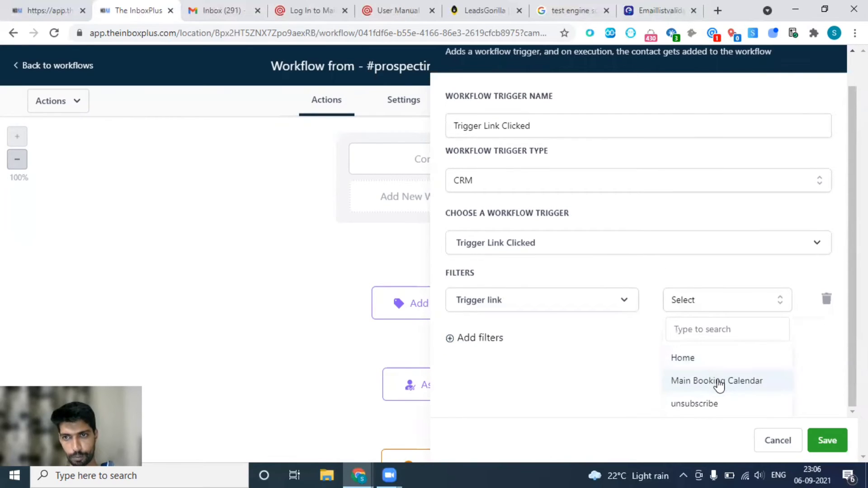
left_click(719, 382)
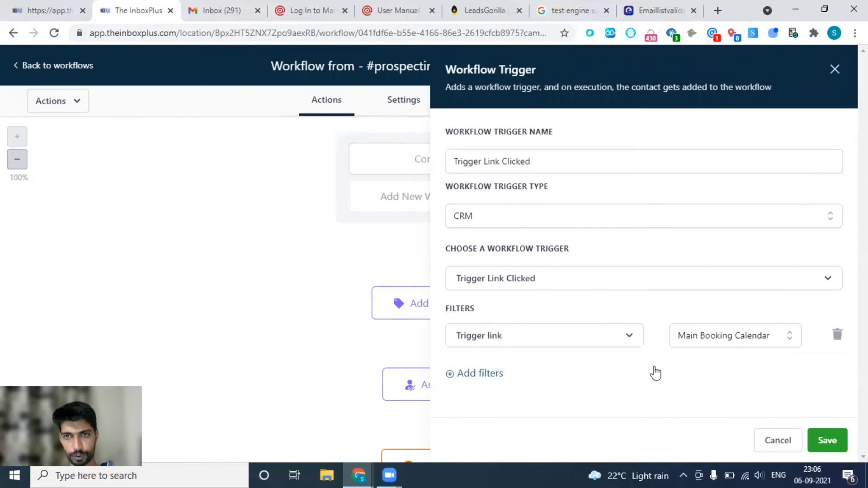
left_click(824, 437)
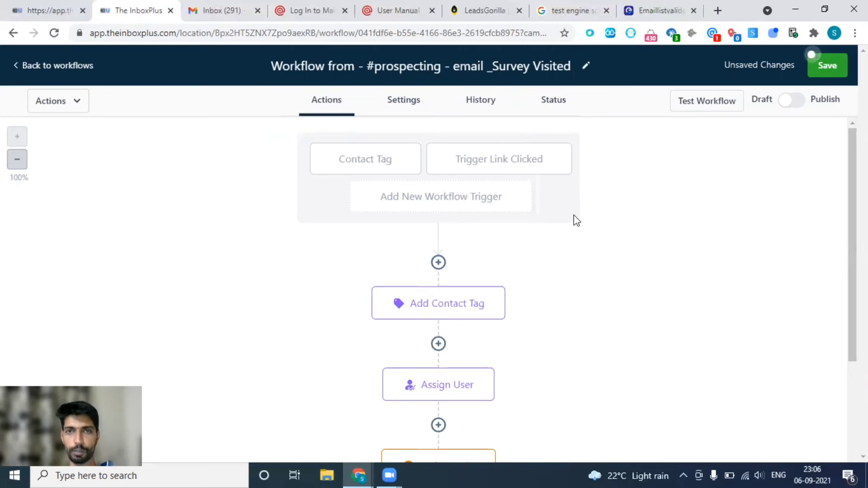
- Look through the available actions and insert an If / Else action between Email 1 and Manual Call
scroll(615, 285, "down", 3)
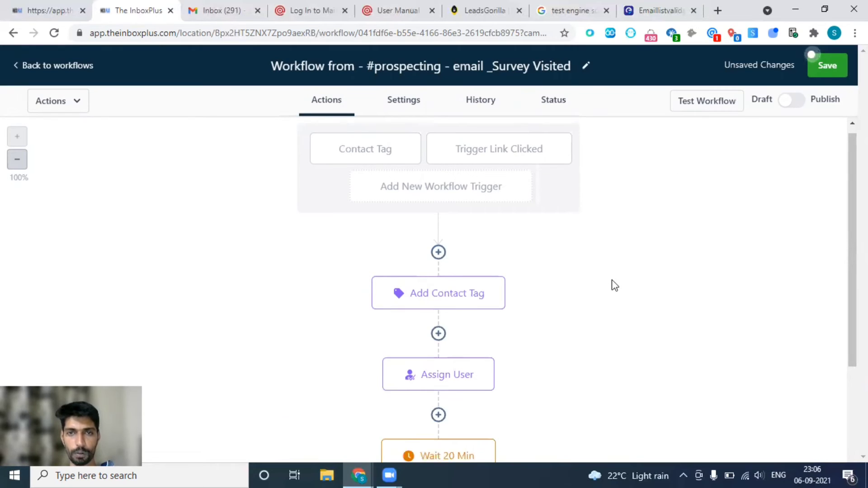
scroll(615, 284, "down", 3)
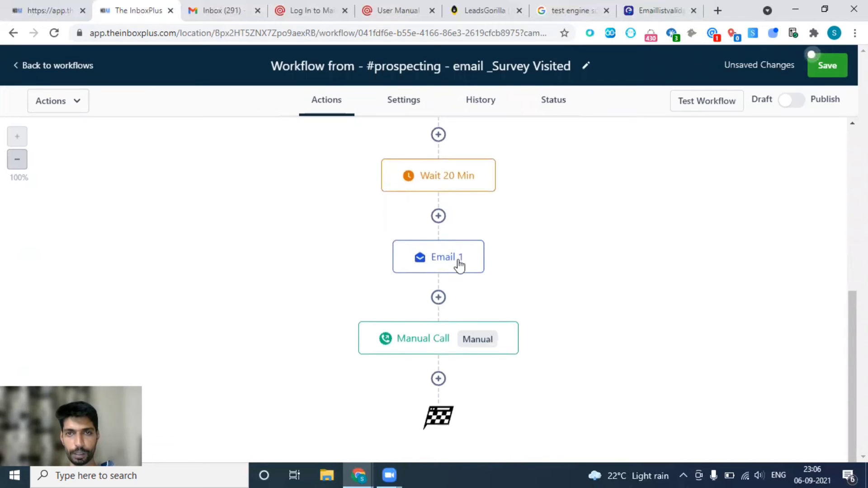
left_click(438, 298)
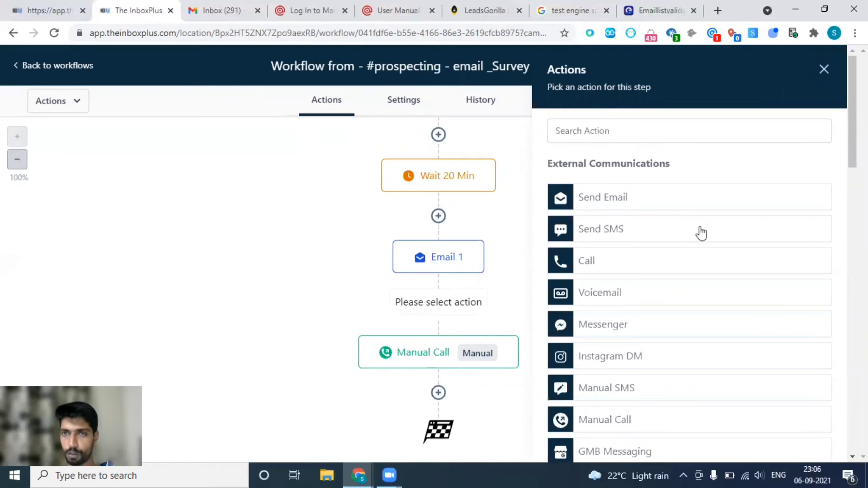
scroll(701, 233, "down", 3)
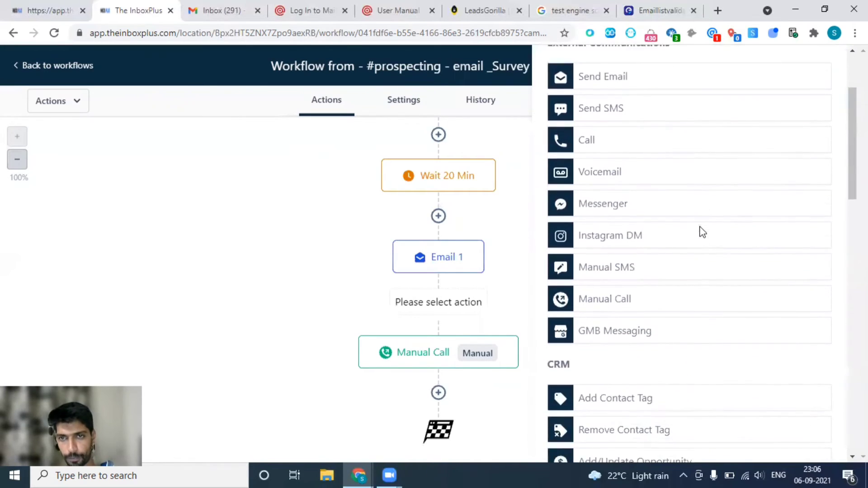
scroll(702, 233, "down", 8)
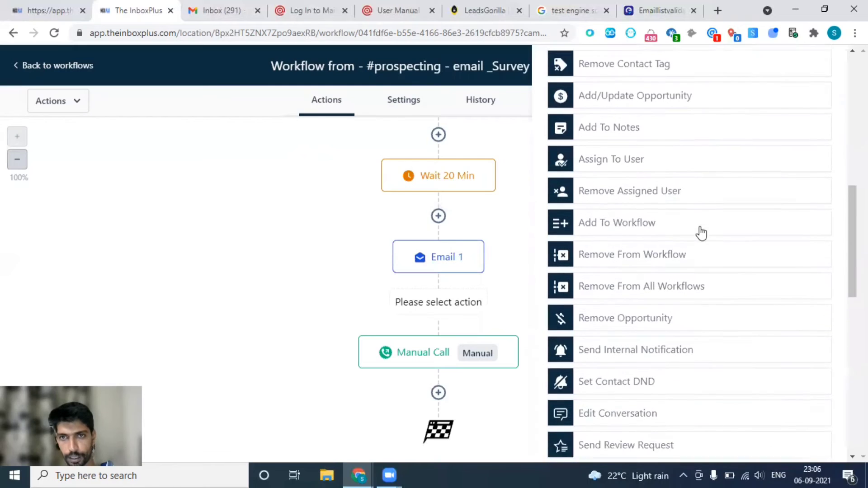
scroll(702, 232, "down", 1)
scroll(702, 232, "up", 4)
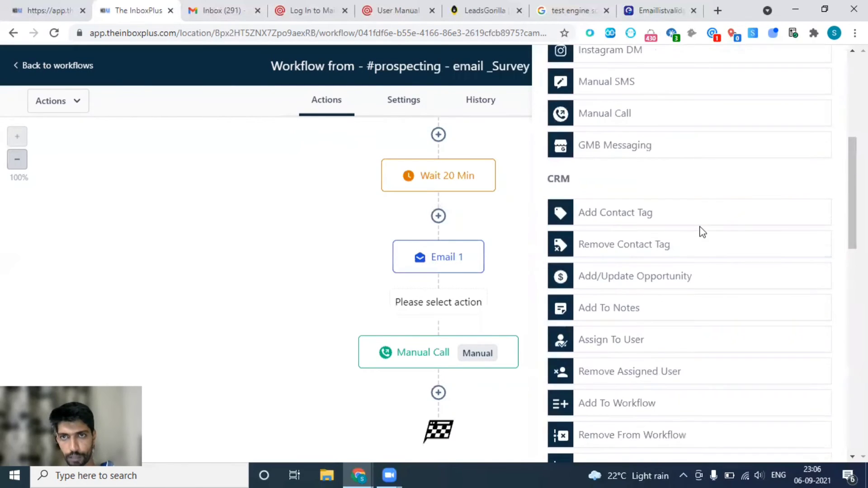
scroll(702, 232, "up", 5)
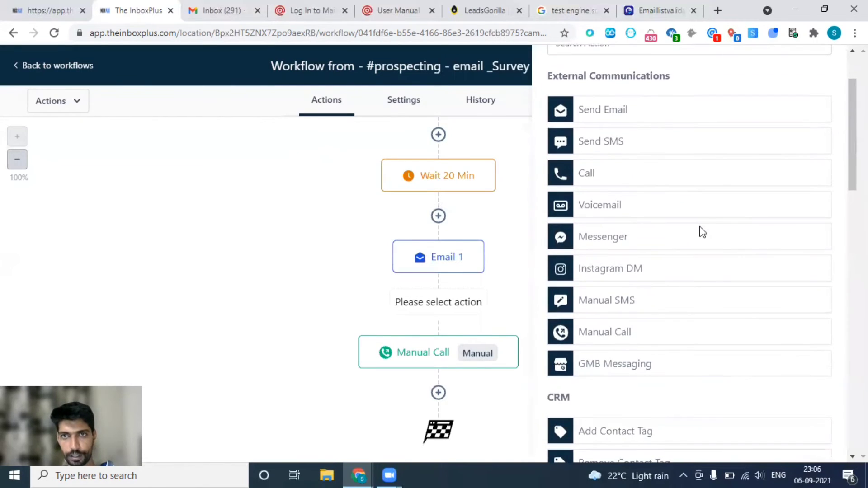
scroll(702, 233, "up", 2)
scroll(702, 233, "down", 7)
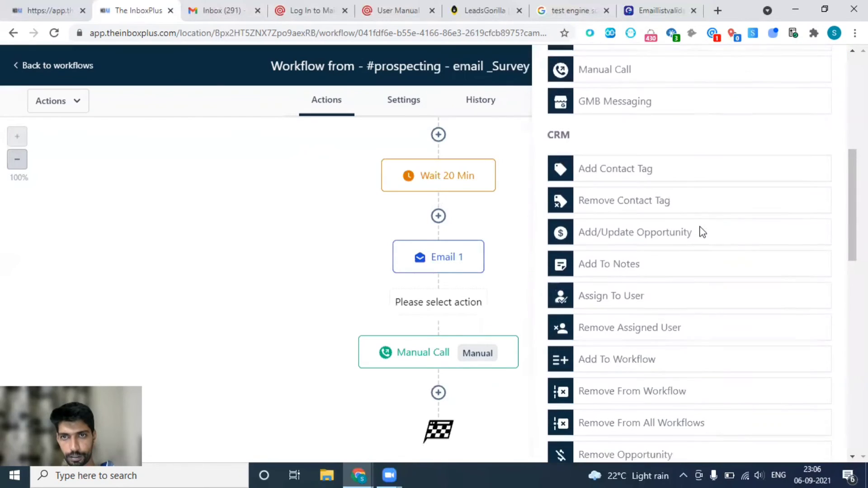
scroll(702, 233, "down", 6)
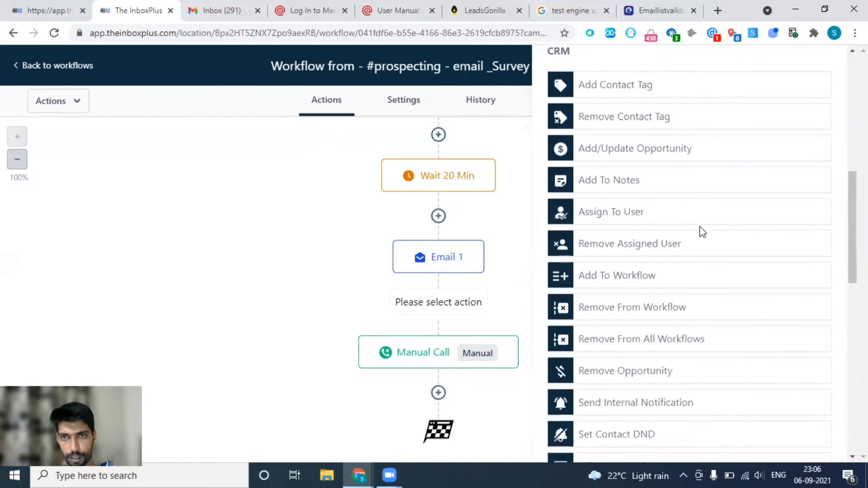
scroll(702, 232, "down", 8)
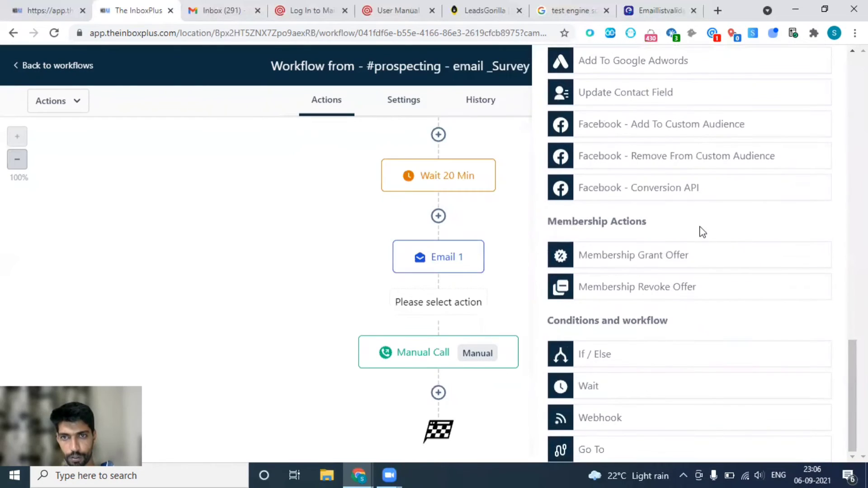
left_click(641, 355)
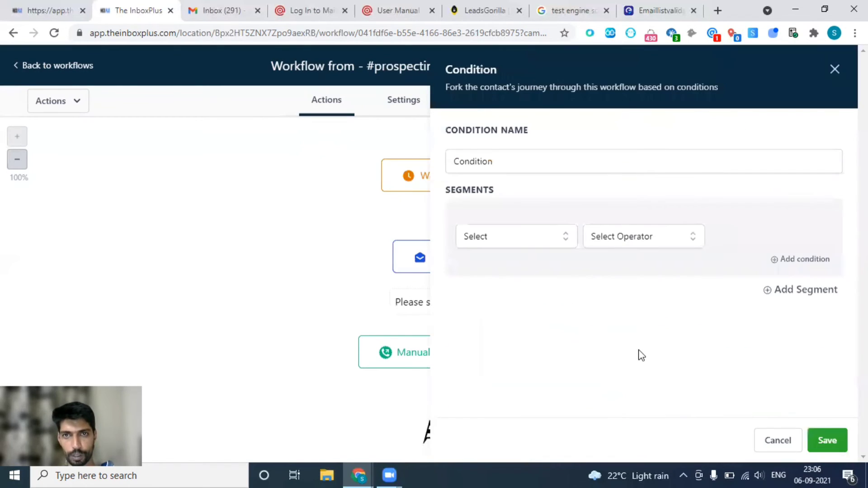
- Set the condition's segment to Intent type Is Positive/Yes from the Contact Reply options and save the condition
left_click(516, 238)
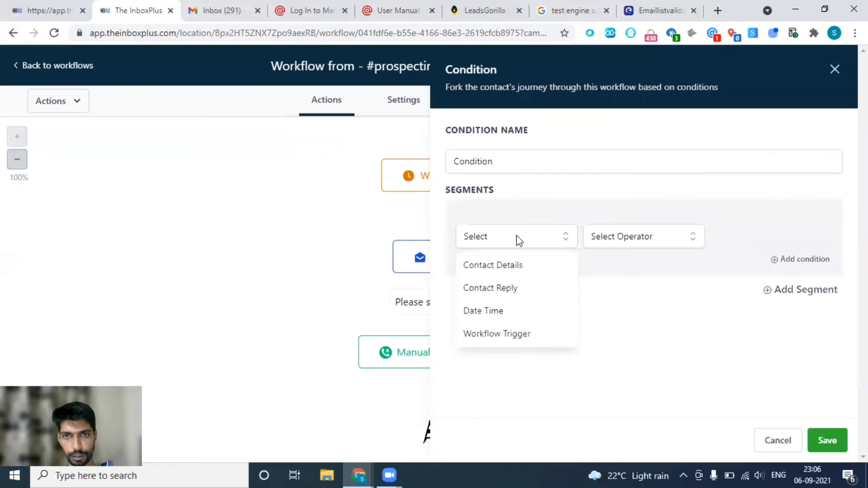
left_click(519, 293)
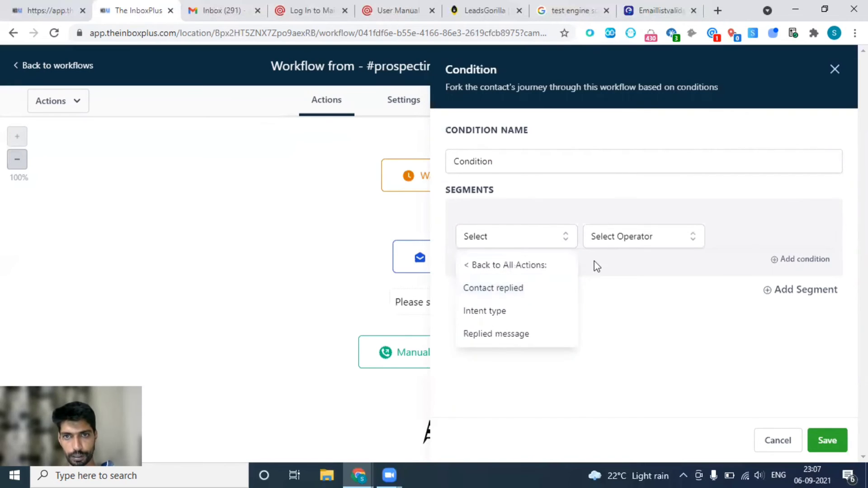
left_click(503, 322)
left_click(632, 238)
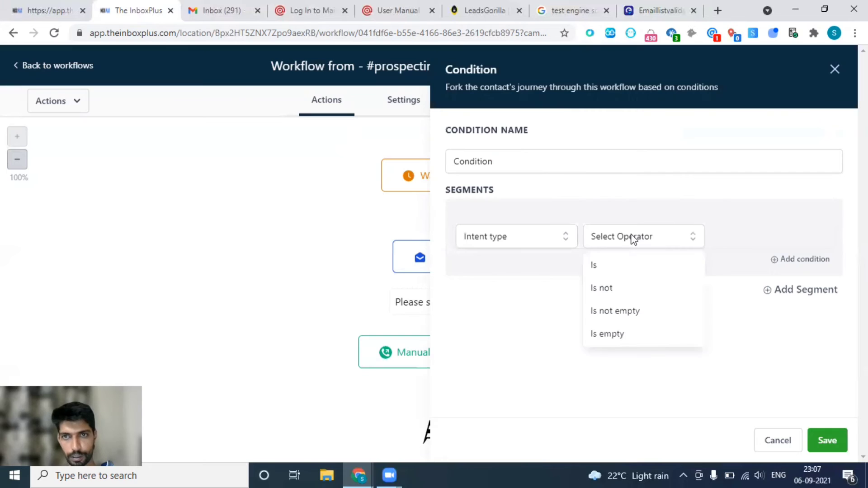
left_click(630, 267)
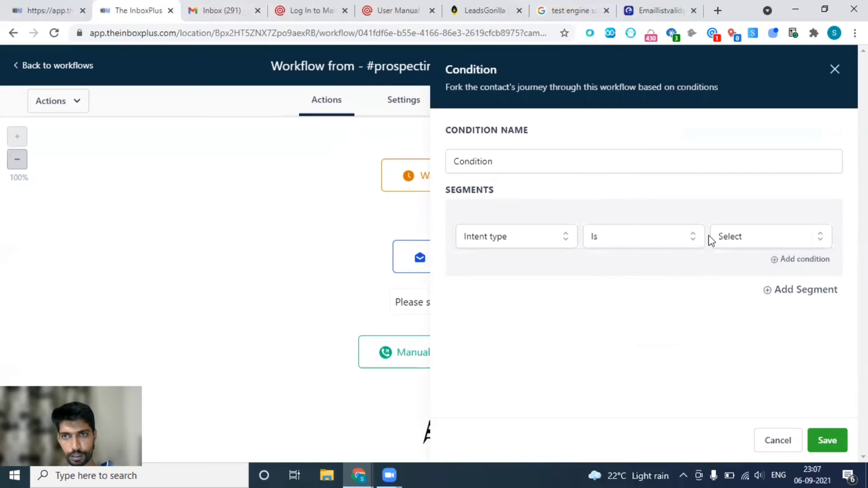
left_click(729, 240)
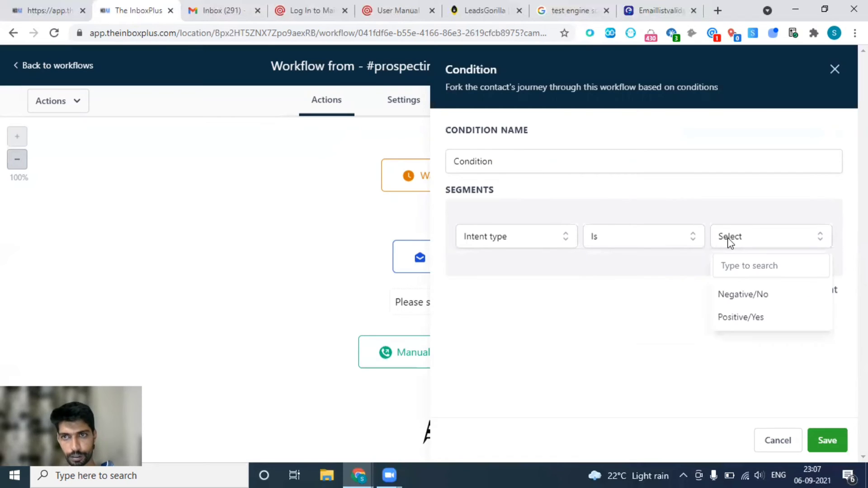
left_click(748, 319)
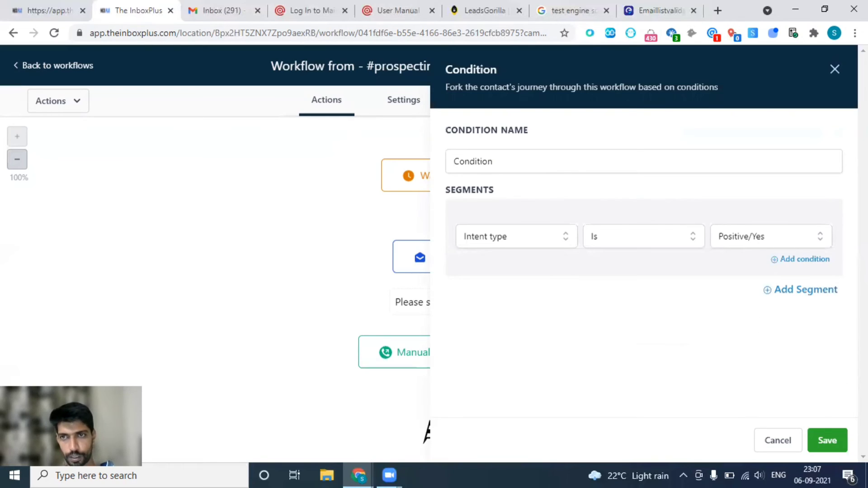
left_click(835, 430)
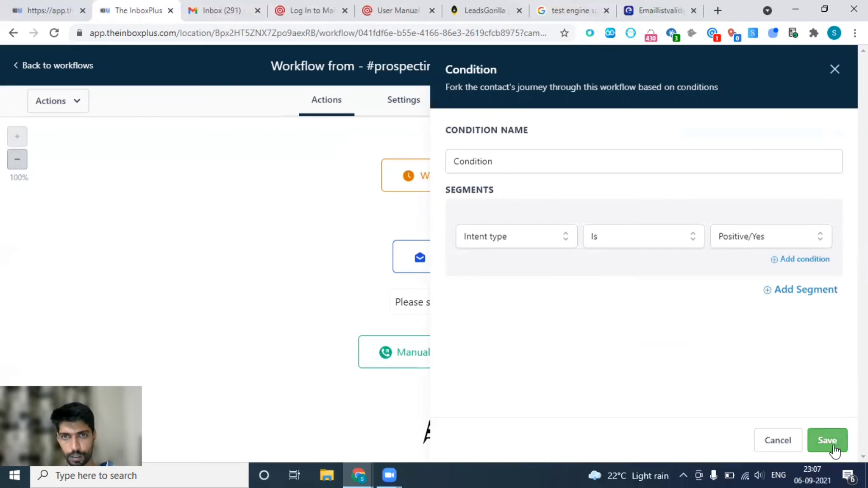
- Review the workflow from its triggers down to the condition's Yes and No branches
scroll(726, 342, "down", 4)
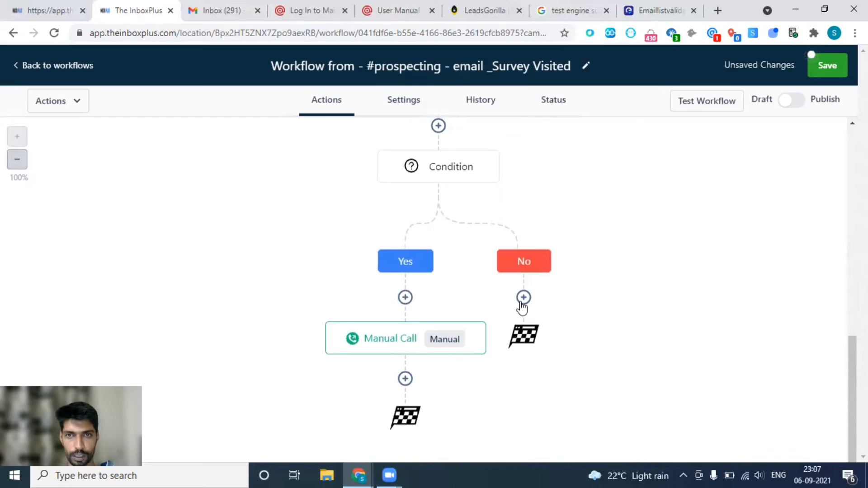
scroll(633, 322, "up", 3)
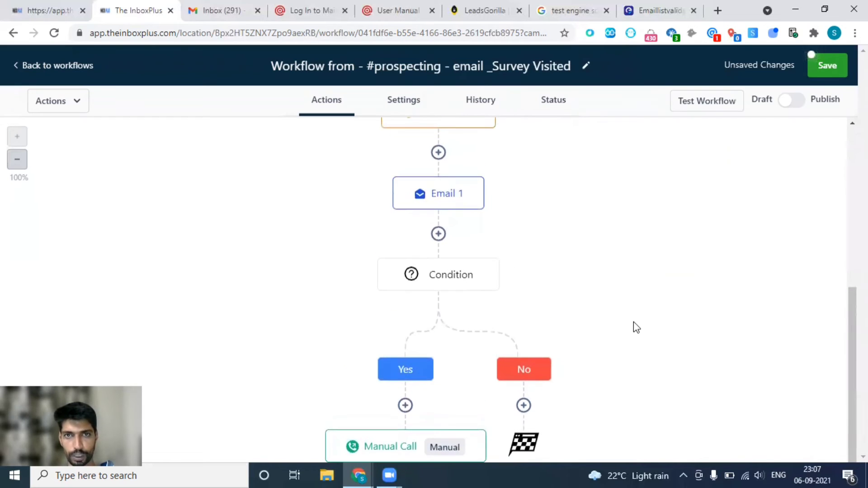
scroll(634, 321, "down", 2)
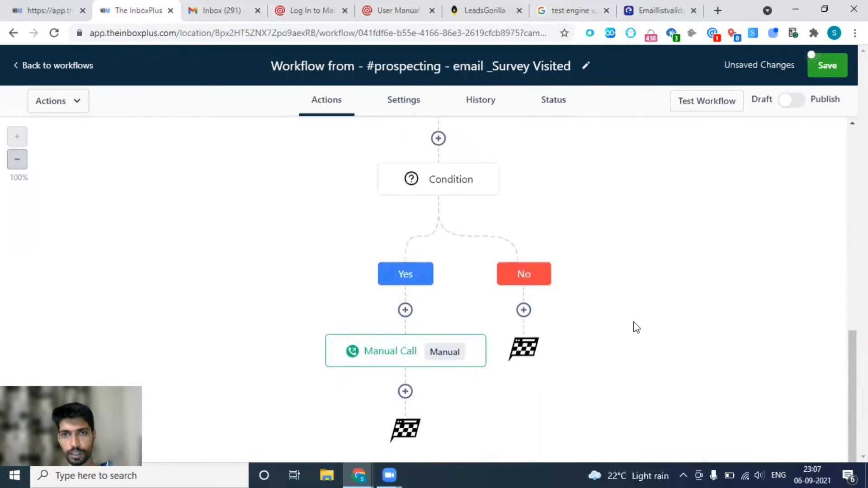
scroll(633, 322, "up", 2)
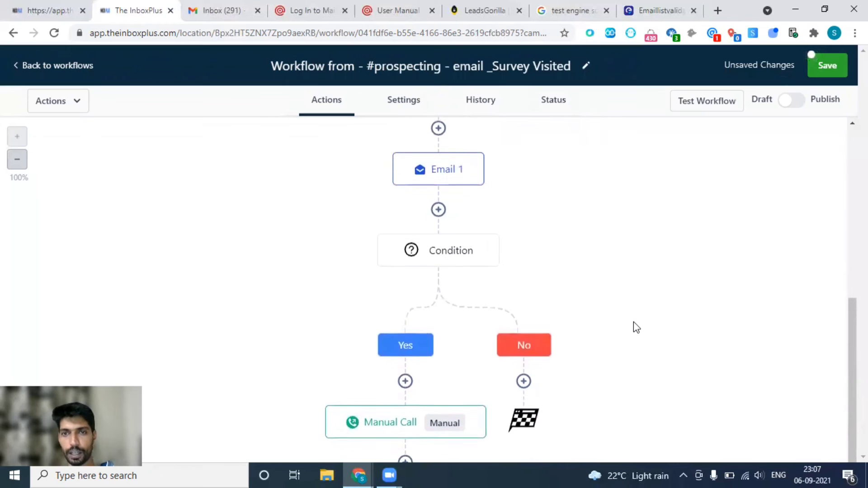
scroll(634, 322, "up", 4)
scroll(634, 322, "up", 5)
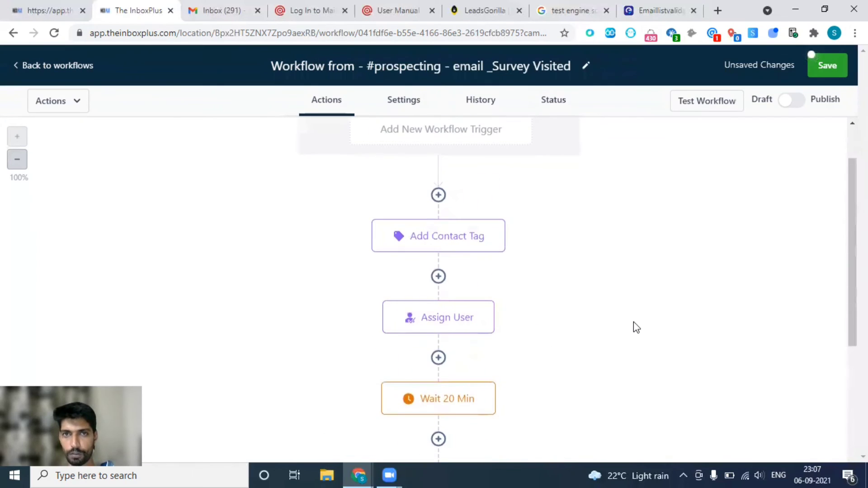
scroll(633, 322, "down", 1)
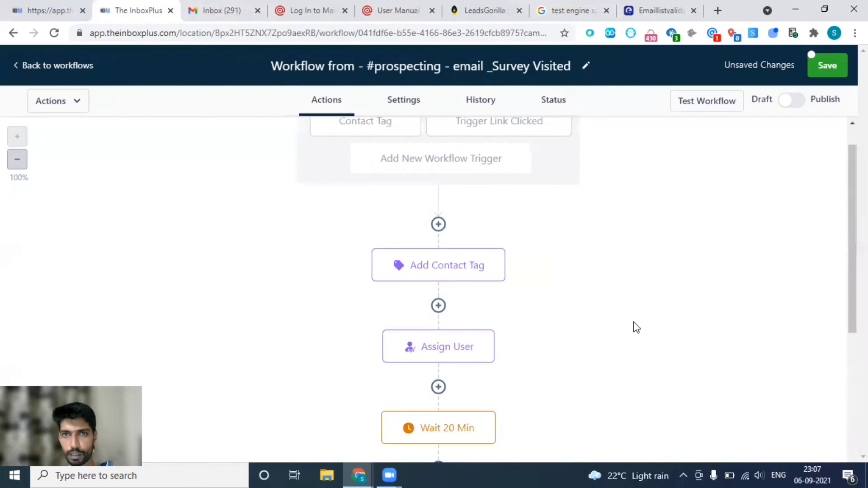
scroll(634, 322, "down", 8)
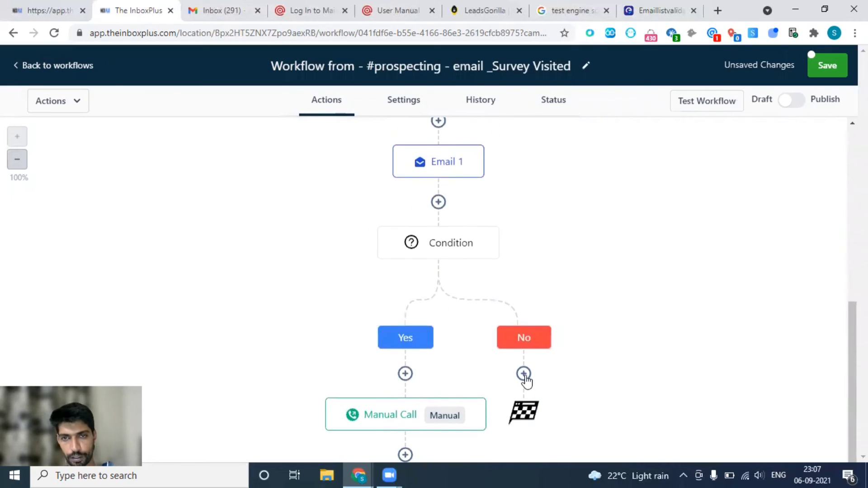
left_click_drag(524, 374, 438, 207)
mouse_move(535, 413)
left_mouse_down()
mouse_move(527, 398)
mouse_move(539, 401)
left_mouse_up()
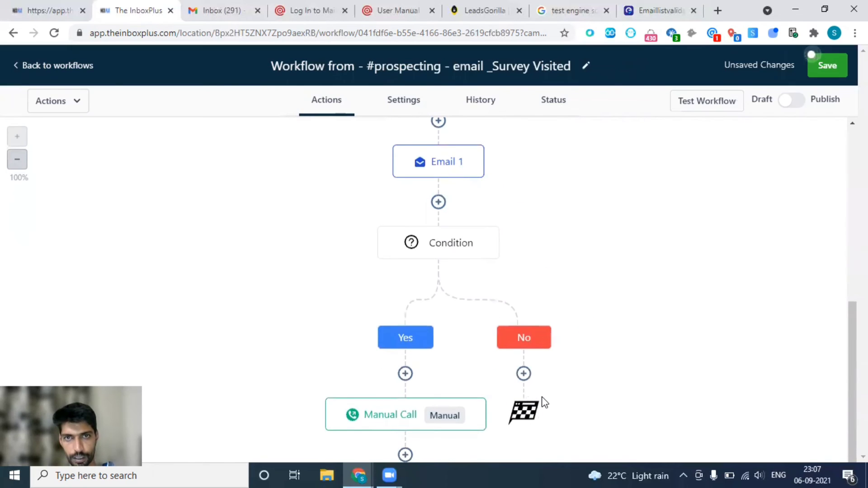
left_click(523, 374)
scroll(689, 338, "down", 12)
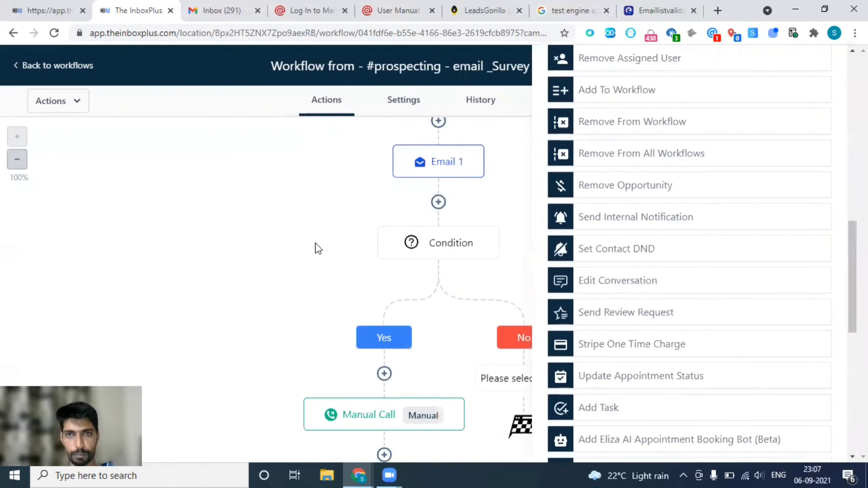
scroll(644, 258, "up", 12)
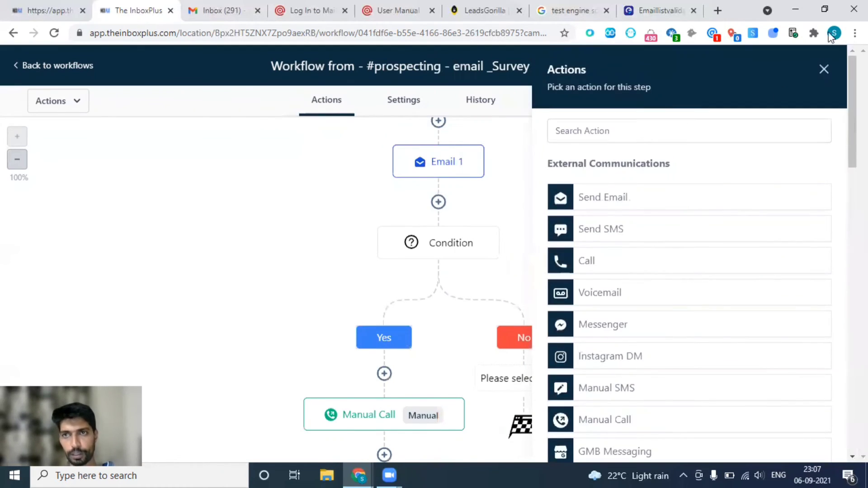
left_click(823, 69)
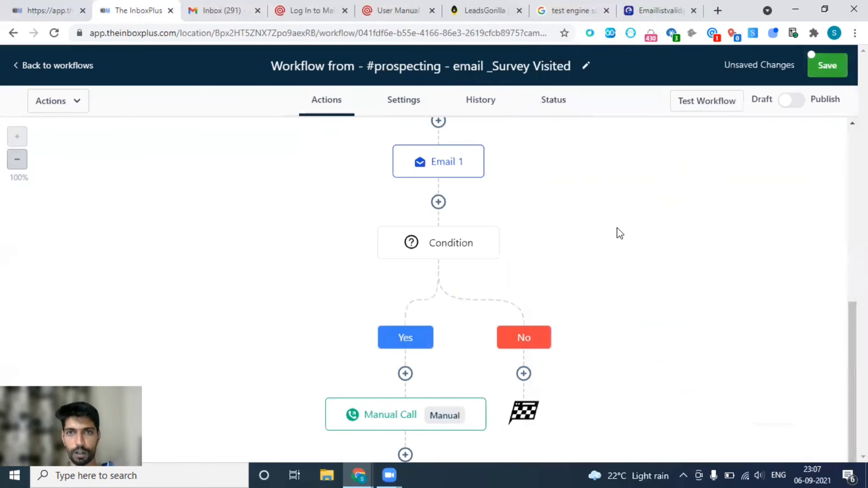
- Turn on Auto Mark as Read under Conversation Management in the workflow's settings
scroll(618, 229, "down", 2)
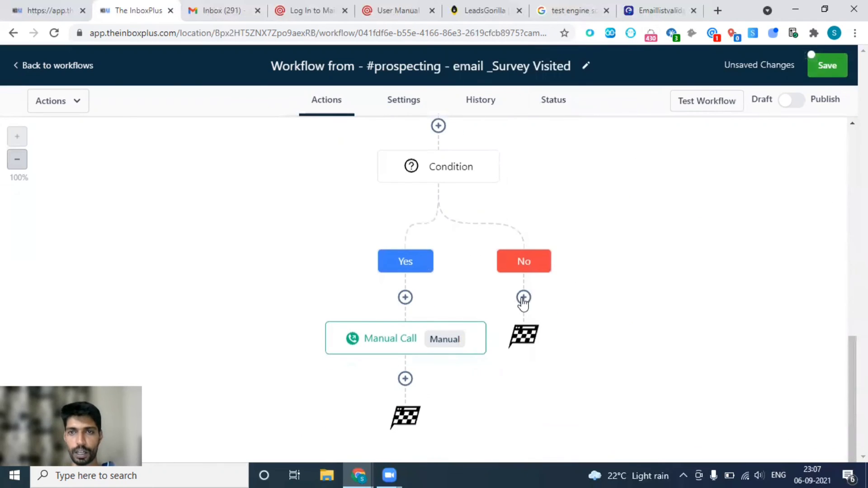
scroll(645, 293, "up", 2)
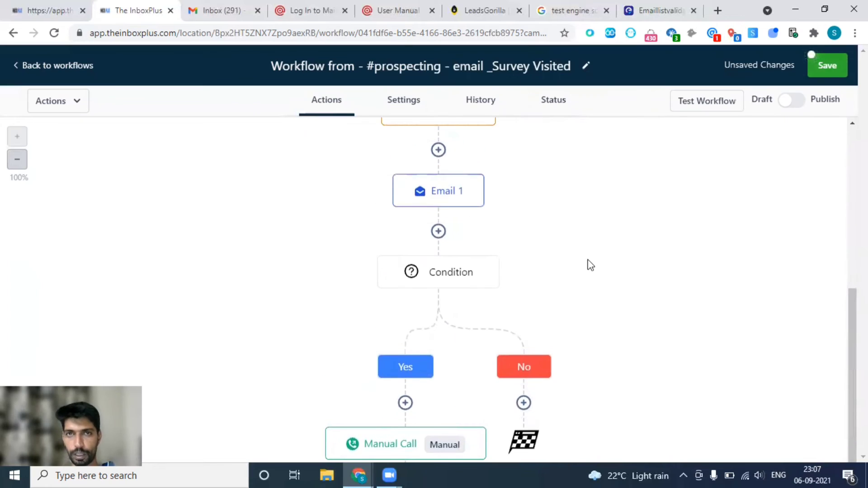
left_click(405, 100)
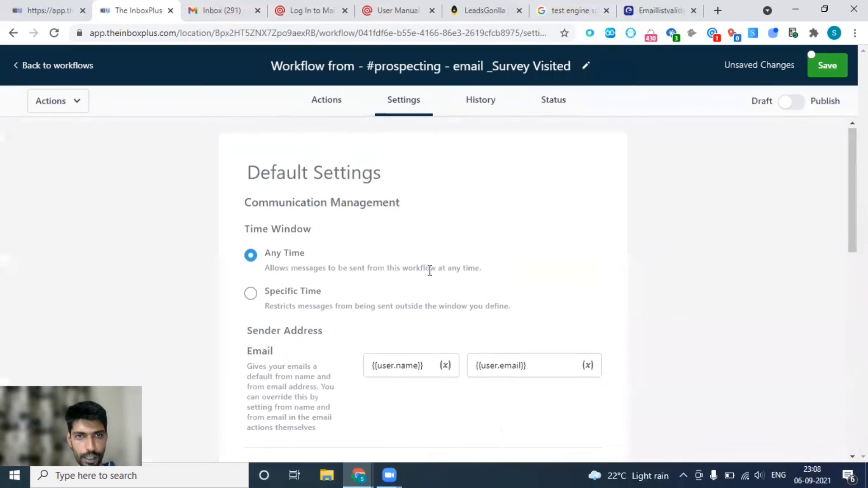
scroll(430, 271, "down", 1)
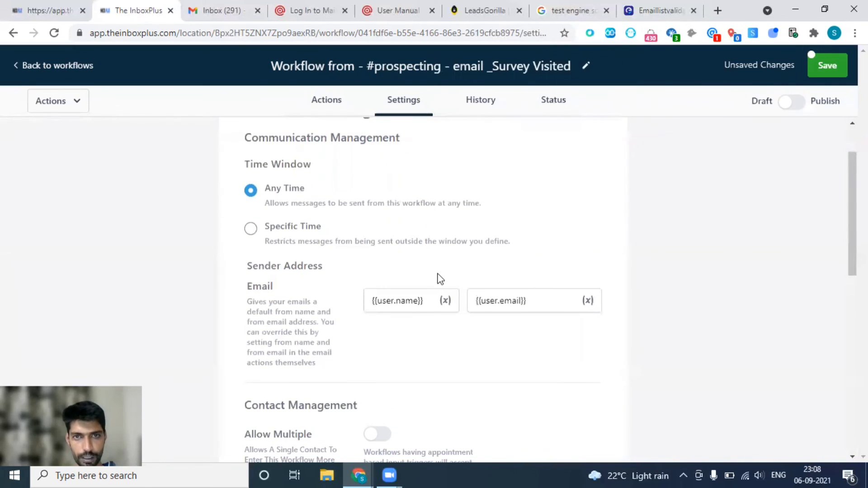
scroll(437, 277, "down", 1)
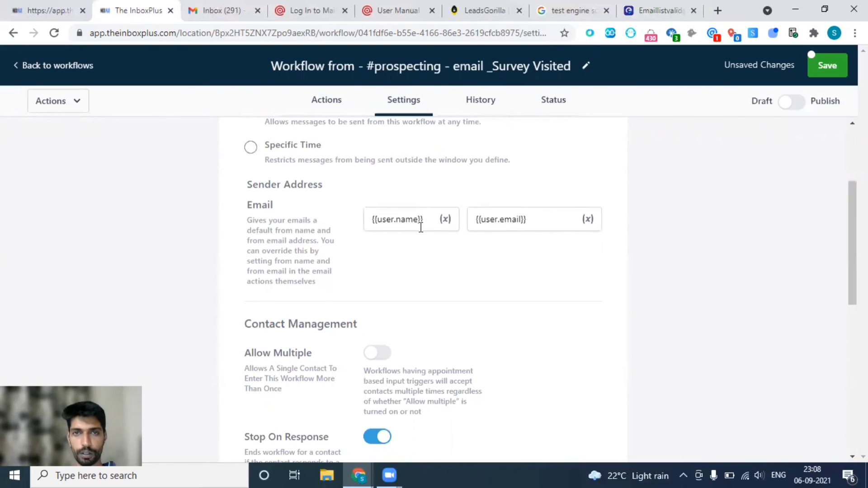
scroll(441, 335, "down", 3)
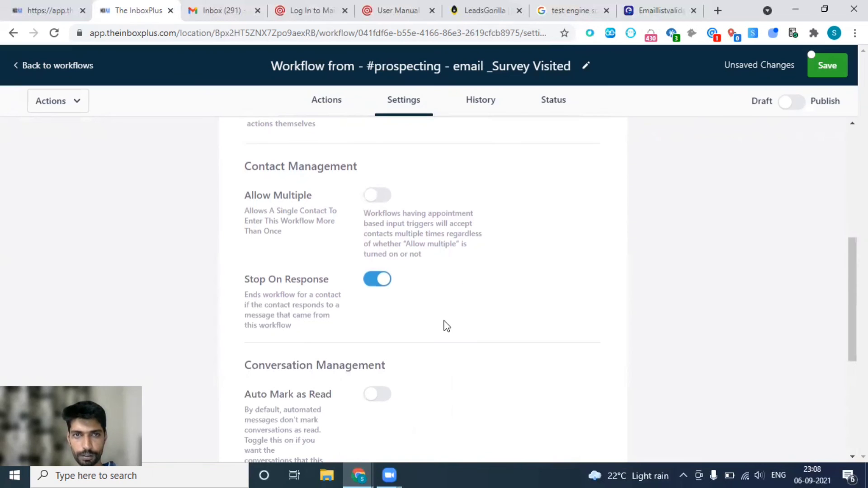
scroll(444, 323, "down", 3)
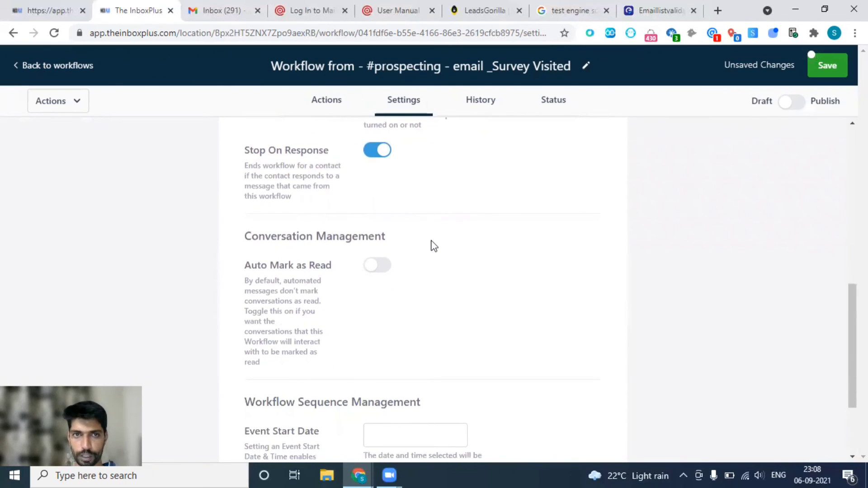
scroll(431, 244, "down", 2)
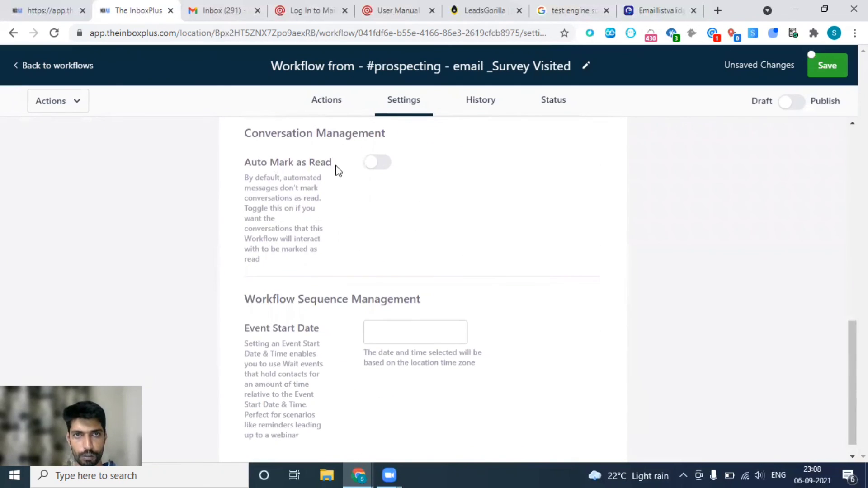
left_click(380, 173)
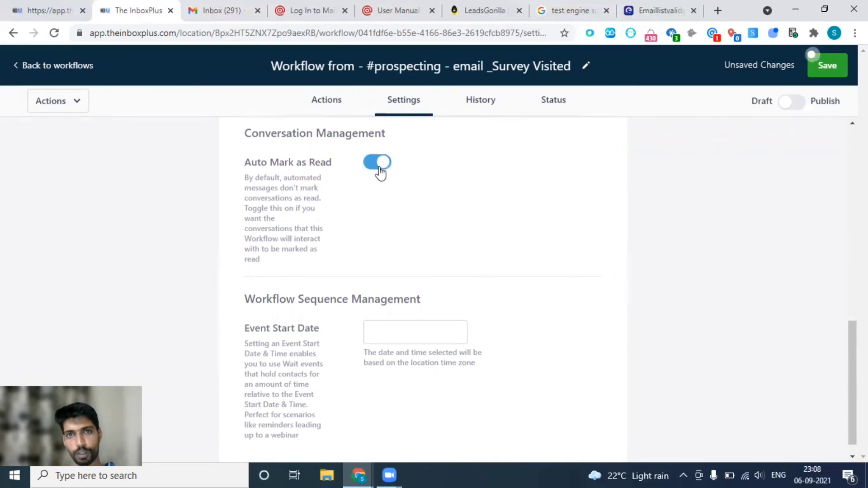
- Examine the workflow's remaining settings, action logs and current status, ending back at its sequence of actions
scroll(393, 225, "up", 1)
scroll(393, 225, "up", 1)
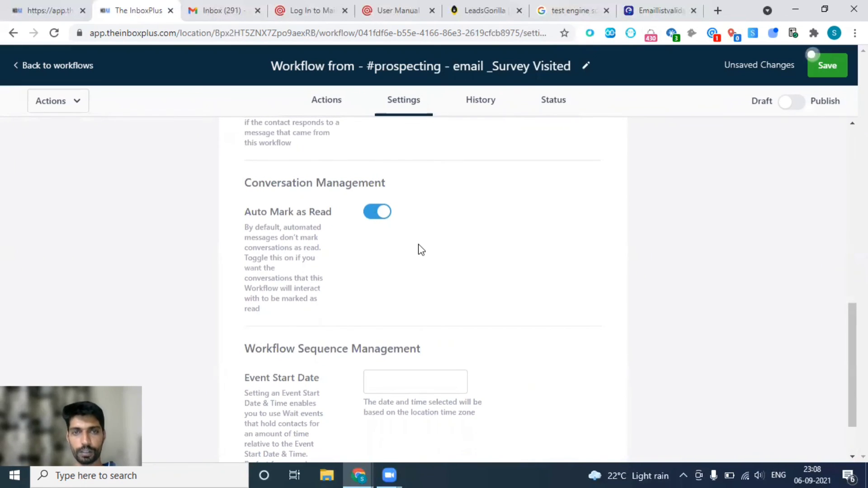
scroll(421, 250, "down", 2)
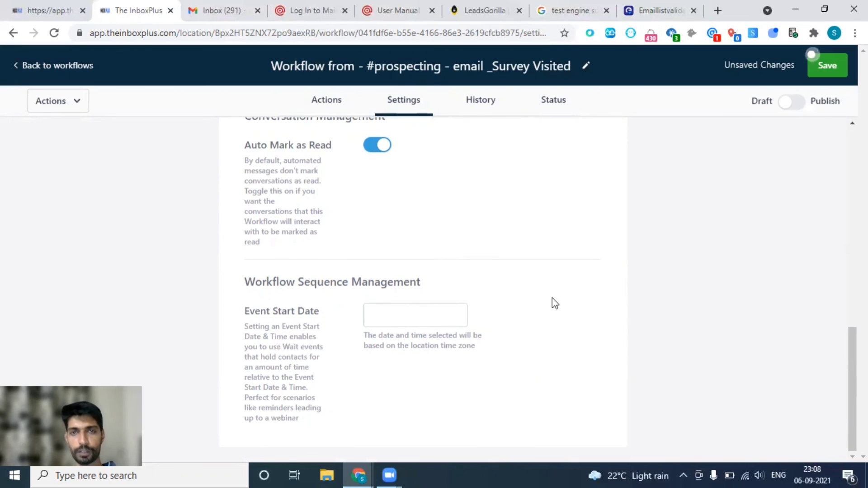
scroll(552, 302, "up", 5)
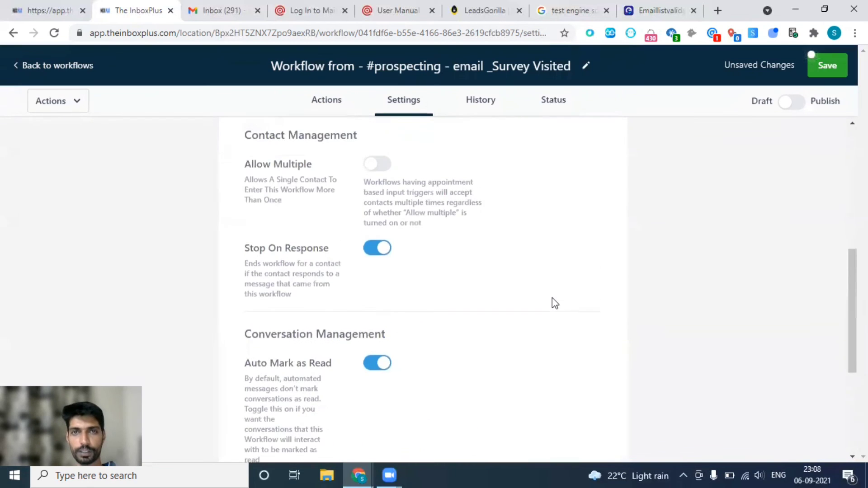
left_click(479, 112)
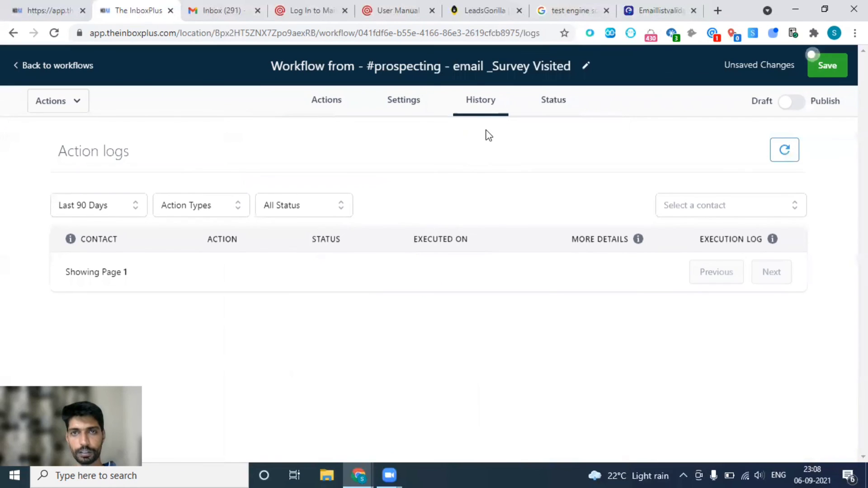
left_click(550, 113)
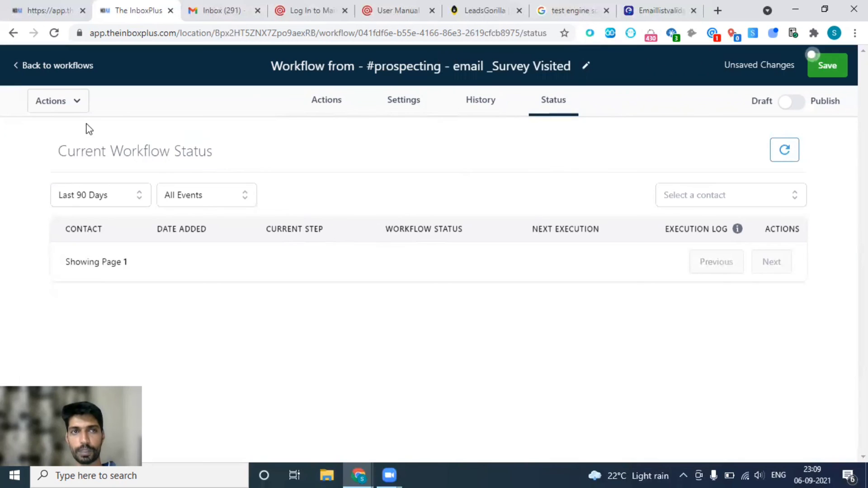
left_click(318, 112)
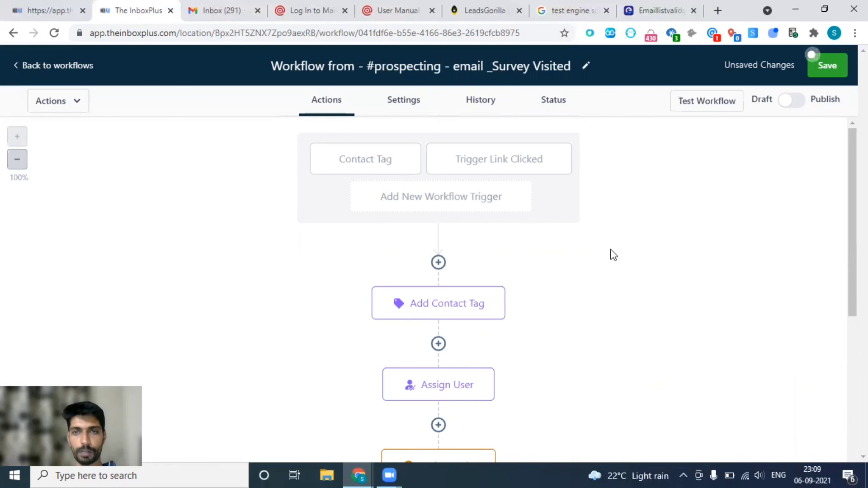
scroll(614, 255, "down", 4)
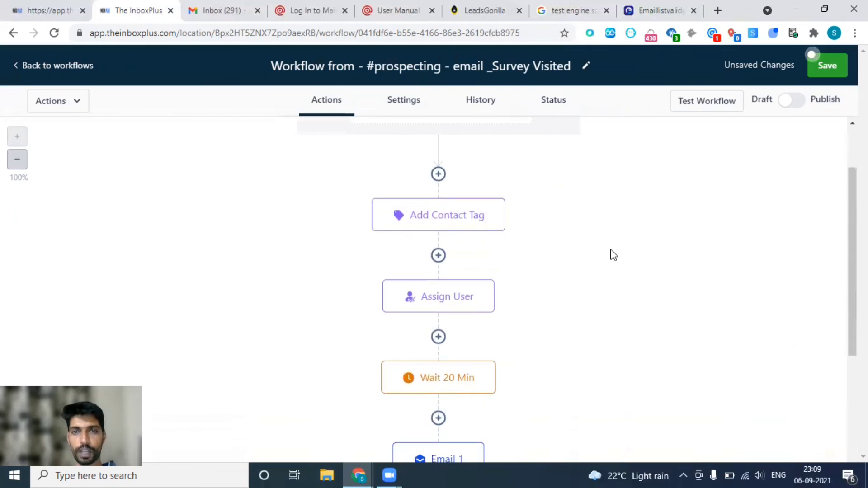